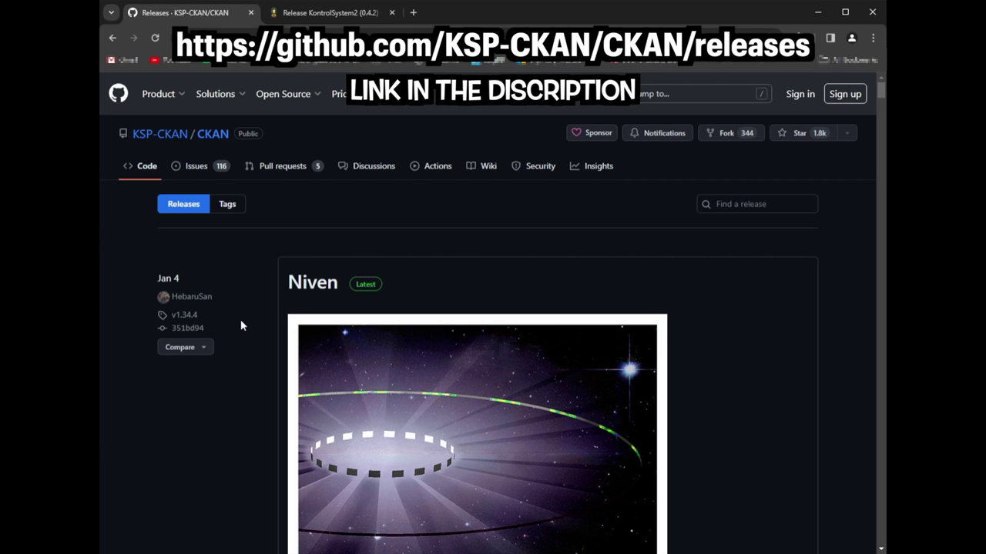
# Step: Download ckan.exe from the assets of the latest CKAN release, Niven (v1.34.4)
pyautogui.scroll(-10, 241, 326)
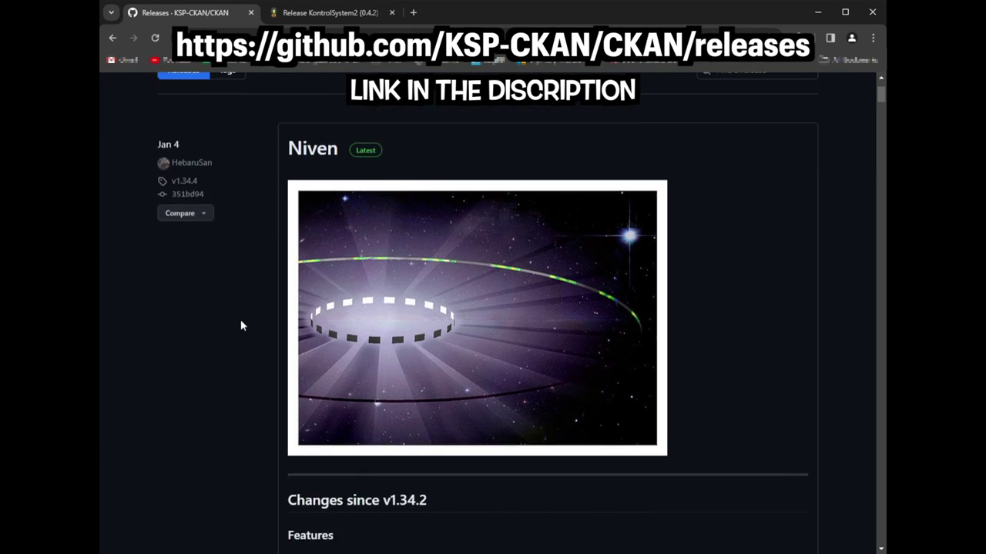
pyautogui.scroll(-8, 241, 326)
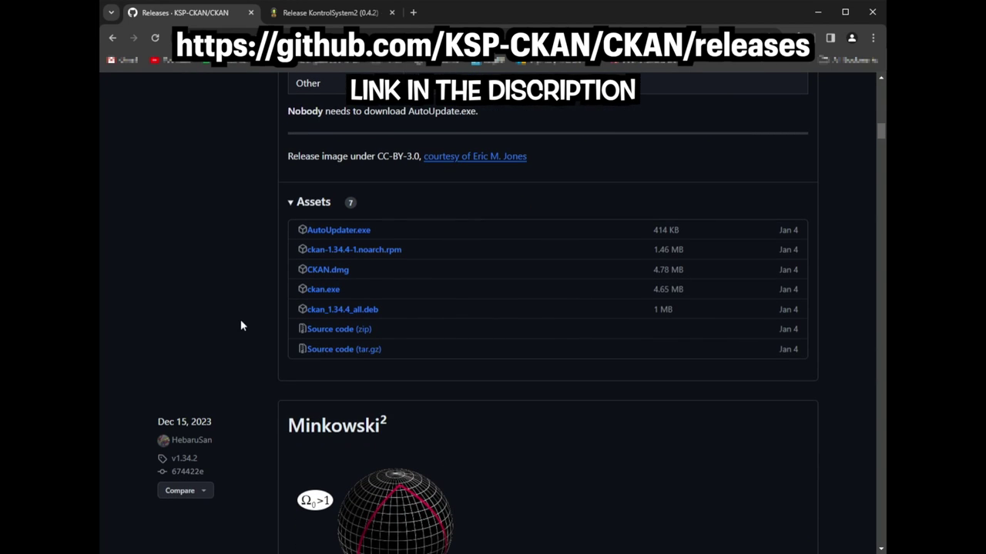
pyautogui.click(328, 289)
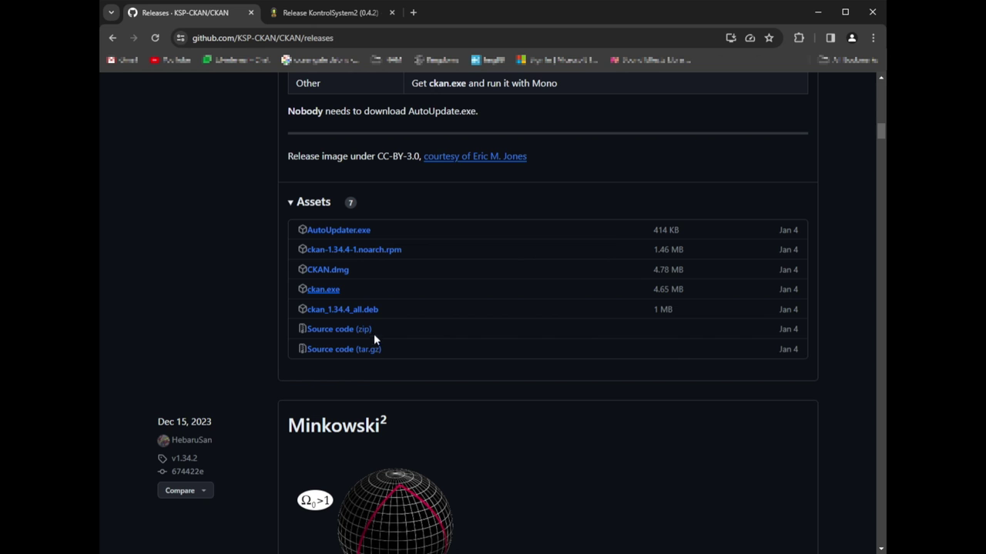
pyautogui.click(323, 290)
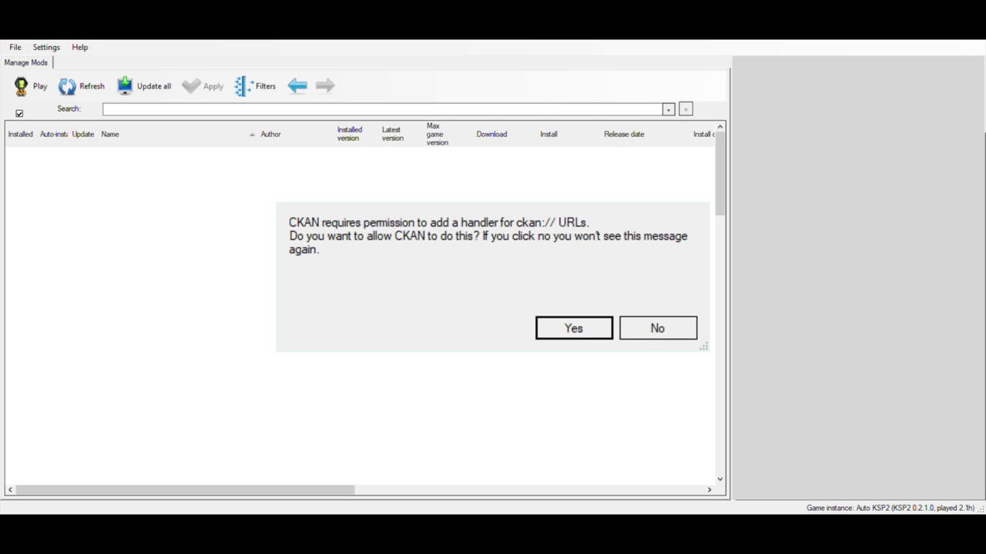
# Step: Allow CKAN to add a handler for ckan:// URLs
pyautogui.press('Return')
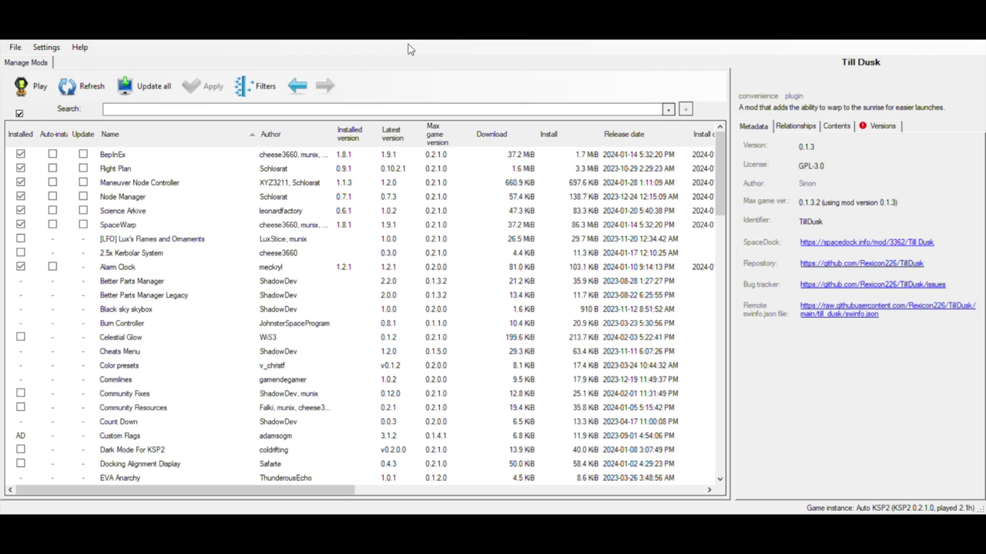
# Step: Unmark the BepInEx mod as installed and mark it as installed again
pyautogui.click(20, 154)
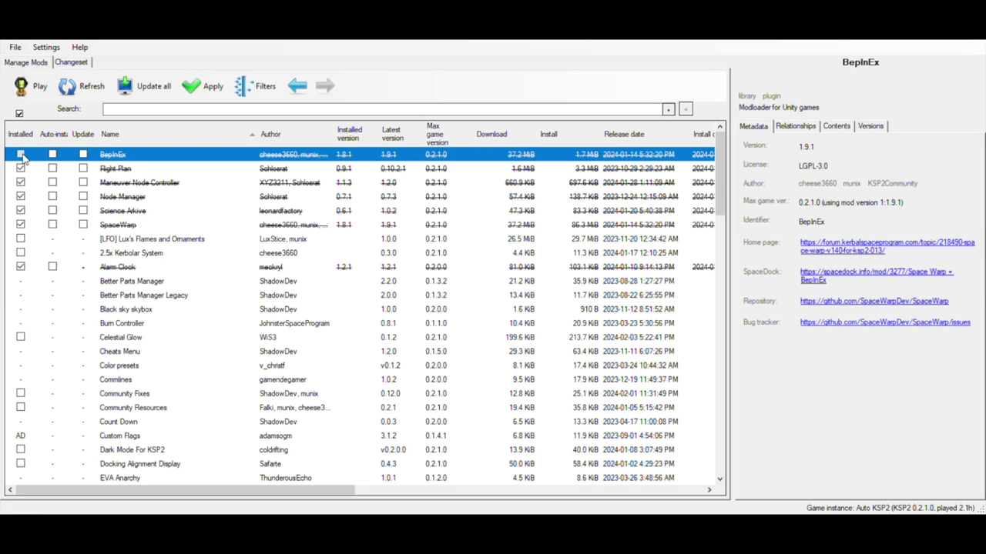
pyautogui.click(20, 154)
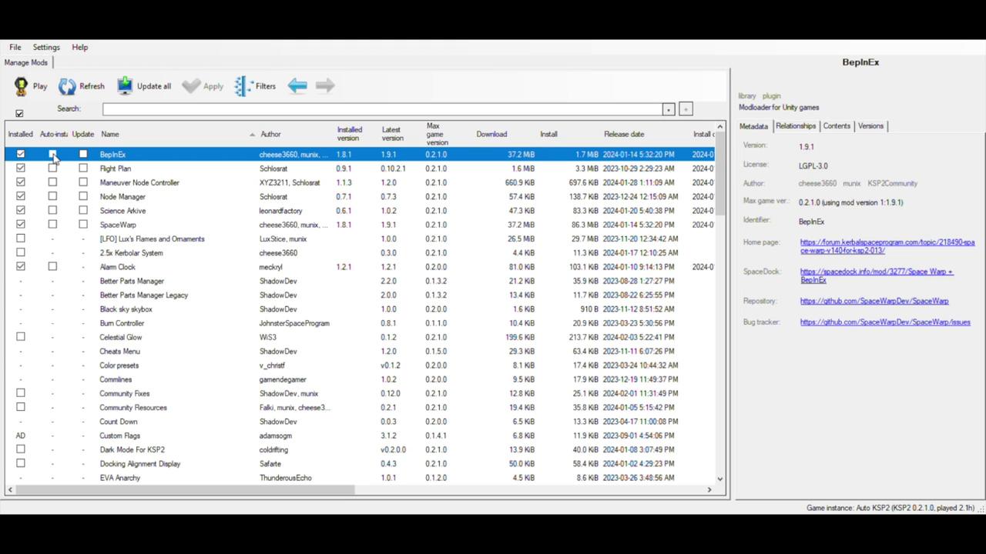
# Step: View the registered game instances for KSP2 and close the list without changing anything
pyautogui.hotkey('alt', 'f')
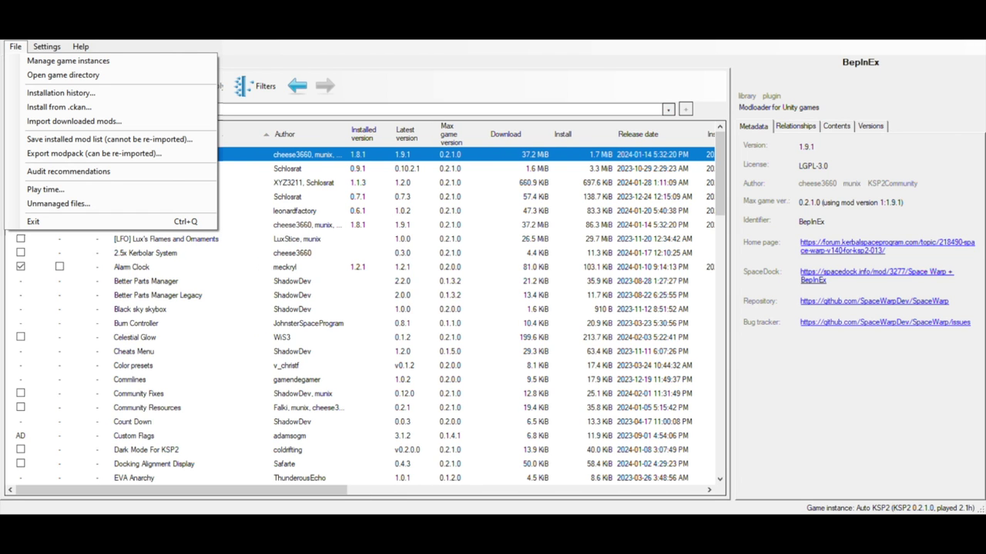
pyautogui.press('m')
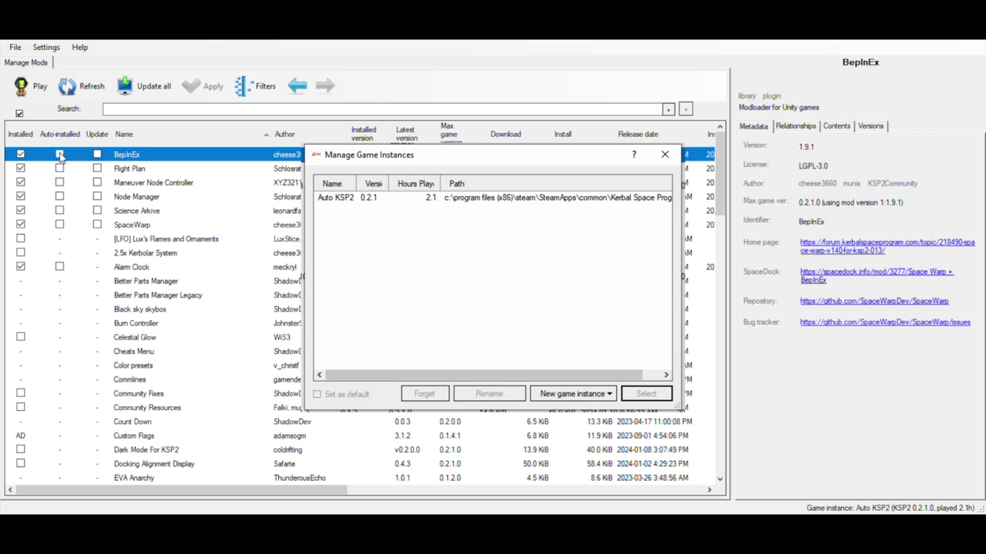
pyautogui.press('Escape')
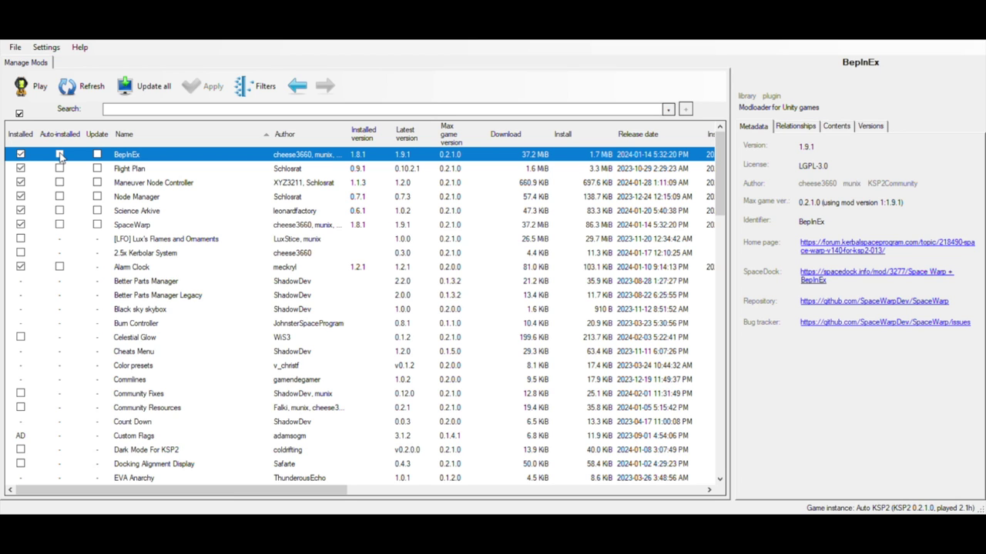
pyautogui.hotkey('alt', 's')
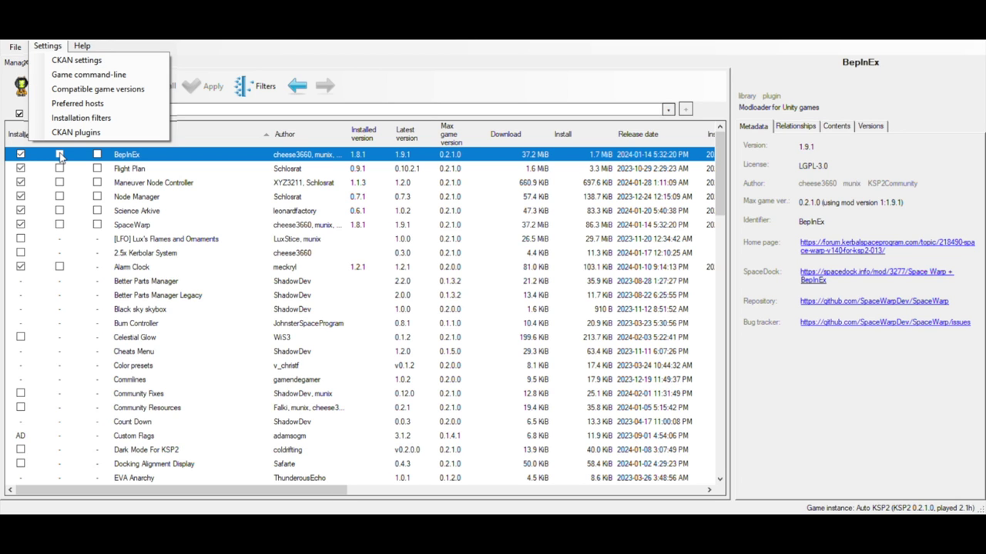
pyautogui.press('Left')
pyautogui.press('Return')
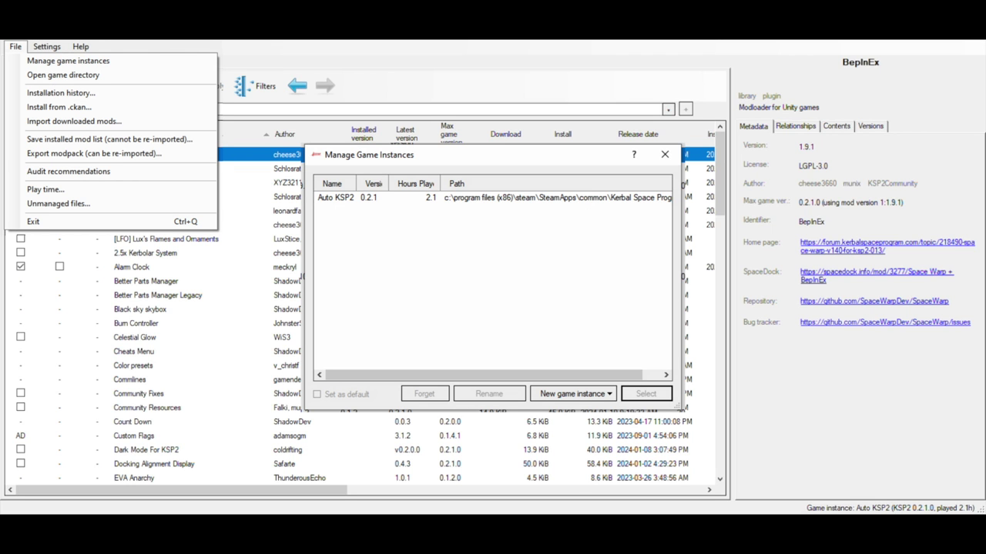
pyautogui.press('Escape')
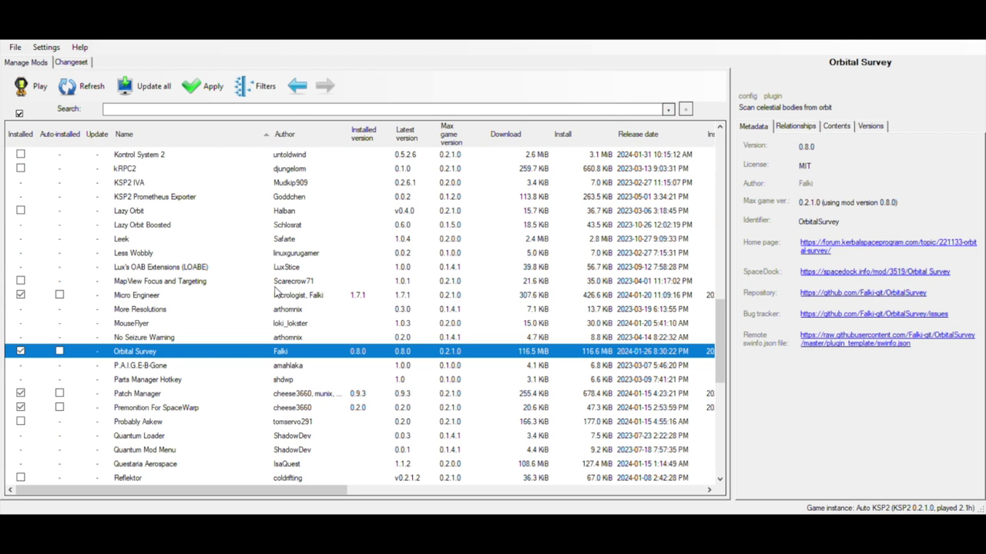
# Step: Show Orbital Survey's relationships and expand the full dependency tree under SpaceWarp, Patch Manager and UITK for KSP 2
pyautogui.click(794, 127)
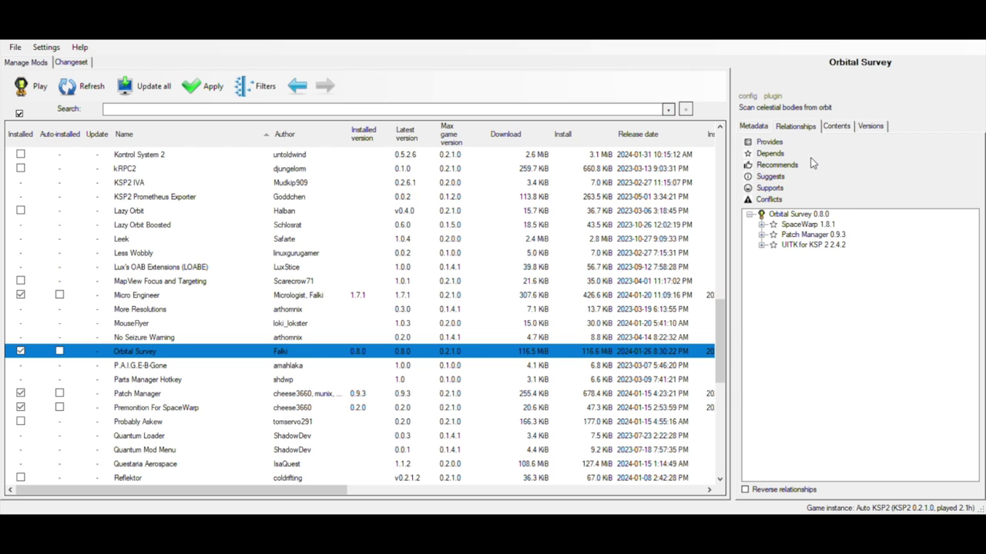
pyautogui.click(761, 224)
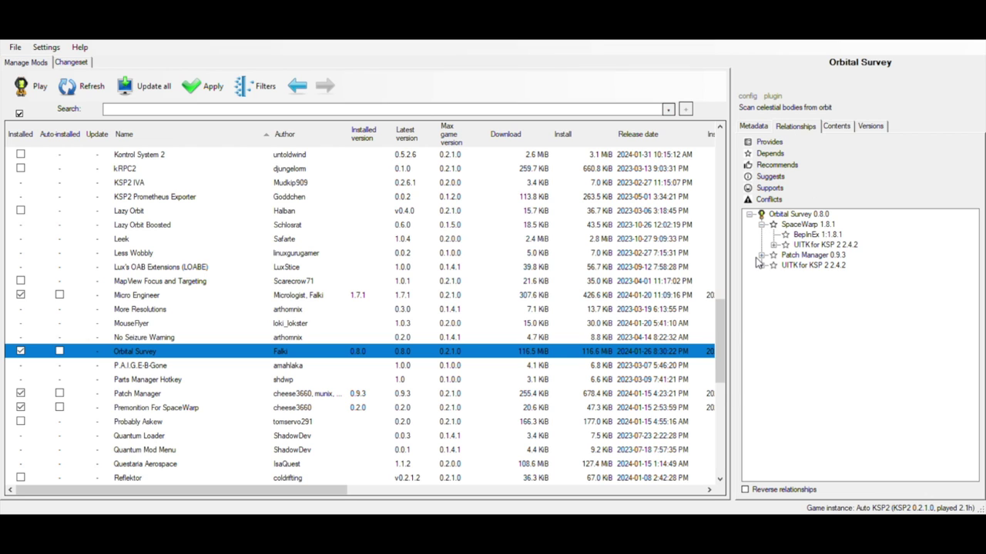
pyautogui.click(761, 255)
pyautogui.click(760, 286)
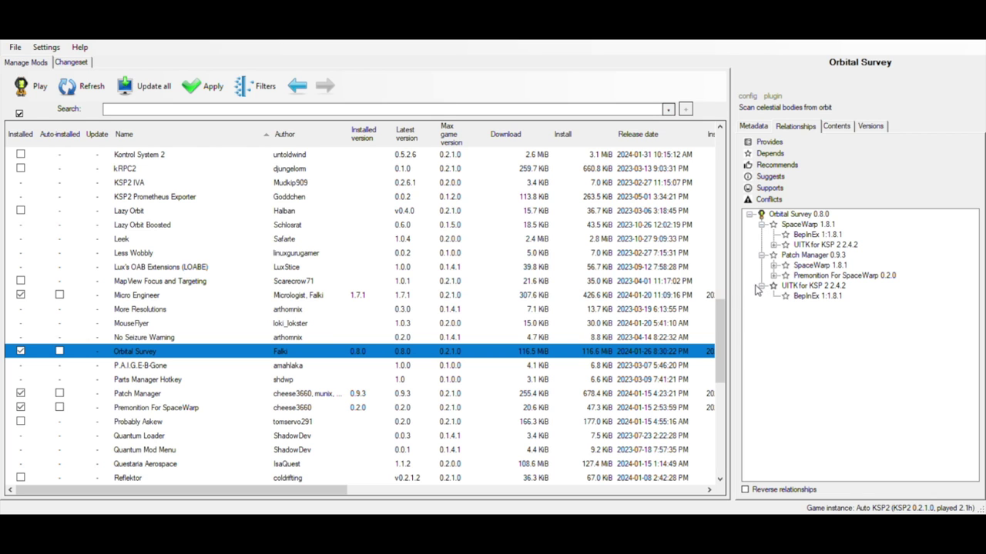
pyautogui.click(773, 275)
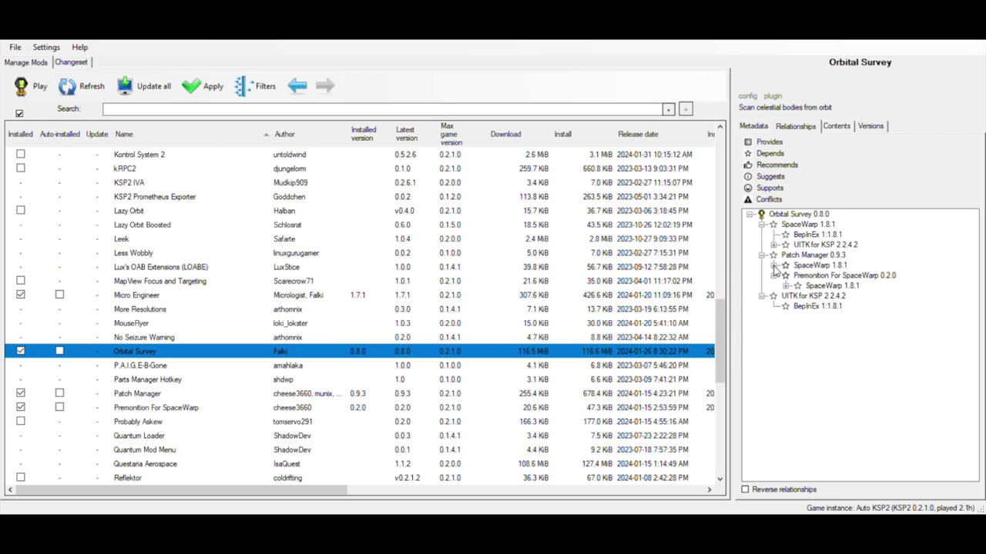
pyautogui.click(773, 265)
pyautogui.click(774, 244)
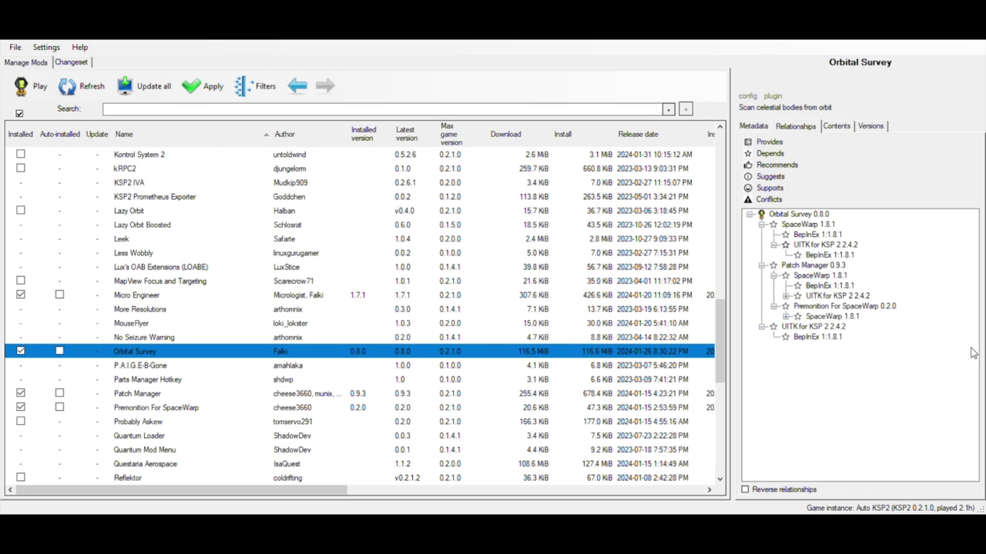
pyautogui.click(785, 296)
pyautogui.click(786, 326)
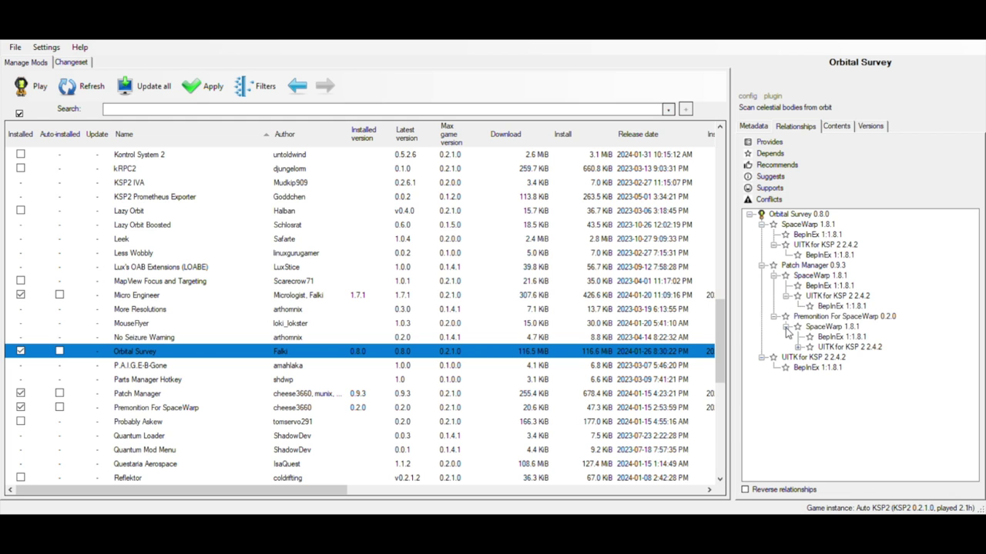
pyautogui.click(798, 347)
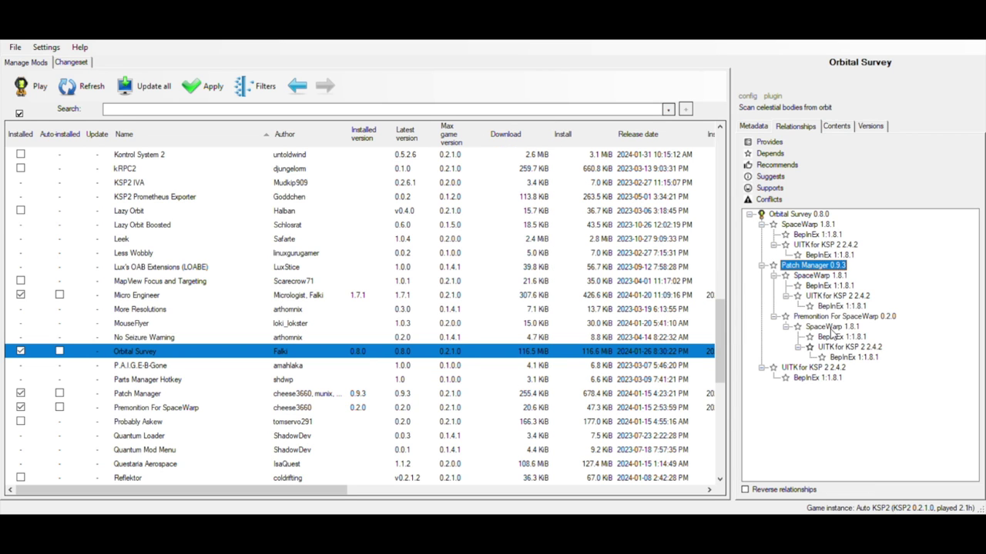
# Step: Go through Patch Manager's dependencies in the tree down to BepInEx beneath UITK for KSP 2
pyautogui.click(830, 307)
pyautogui.click(813, 265)
pyautogui.press('Down')
pyautogui.press('Down')
pyautogui.press('Down')
pyautogui.press('Down')
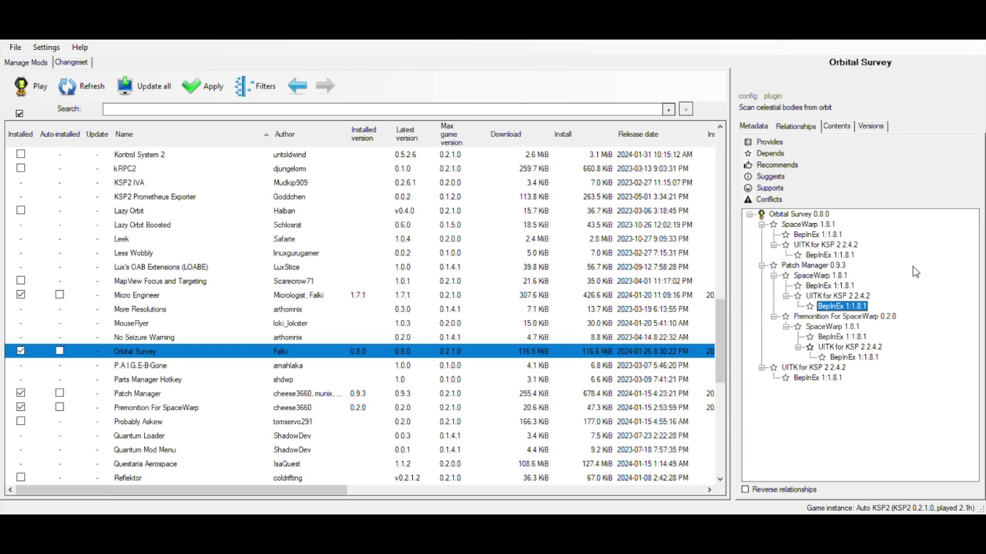
# Step: Review Orbital Survey's packaged files and available versions, and return to its metadata
pyautogui.click(837, 126)
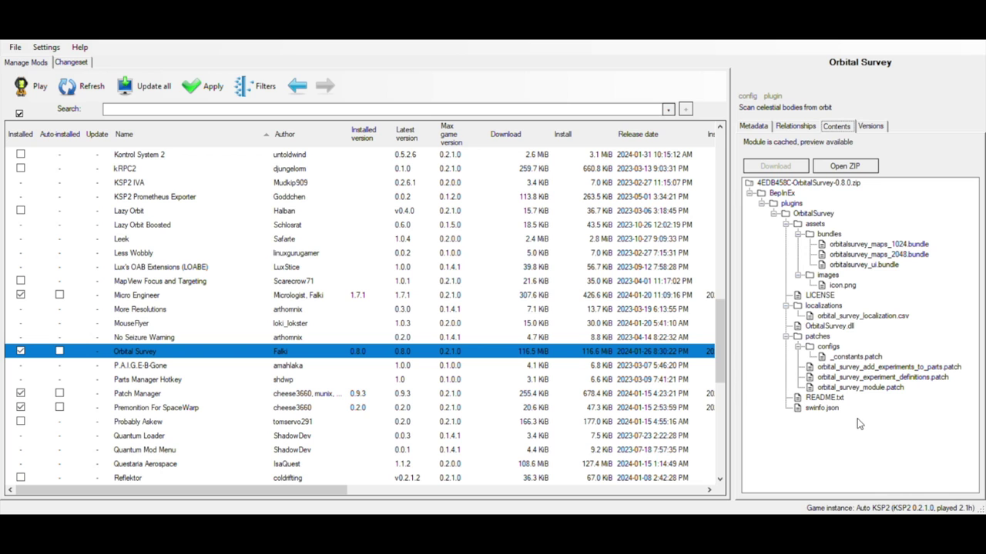
pyautogui.click(869, 127)
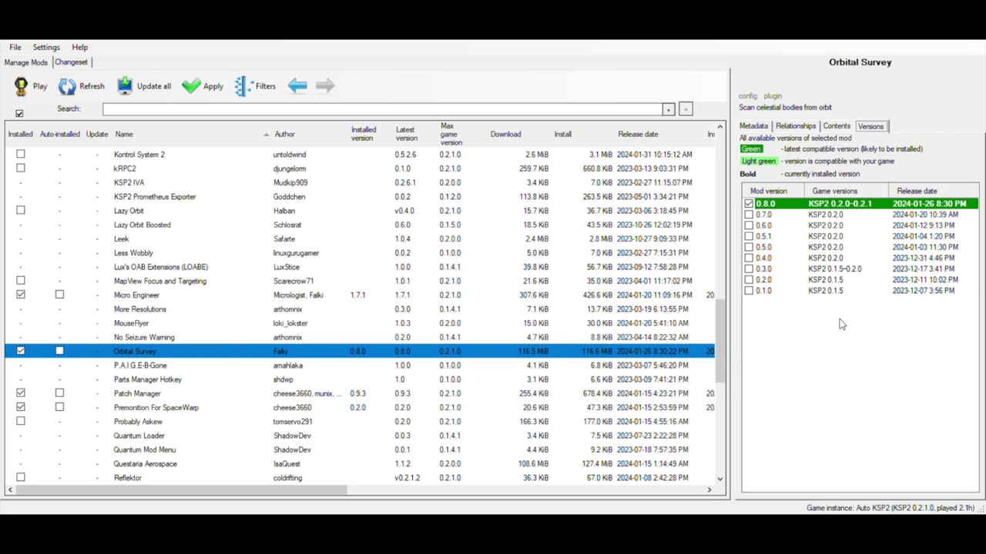
pyautogui.click(760, 127)
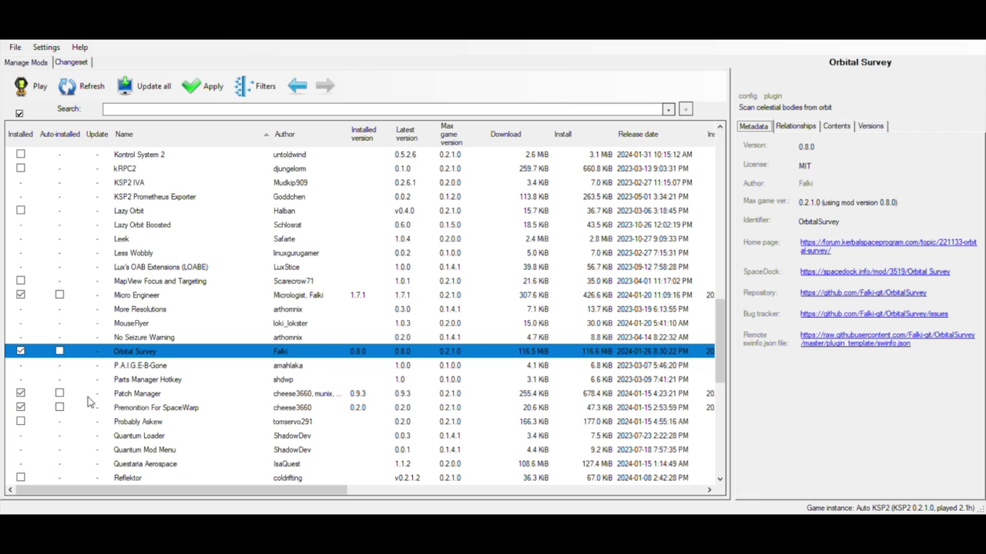
# Step: Find the Till Dusk mod in the list and review its available versions and contents
pyautogui.scroll(-10, 89, 401)
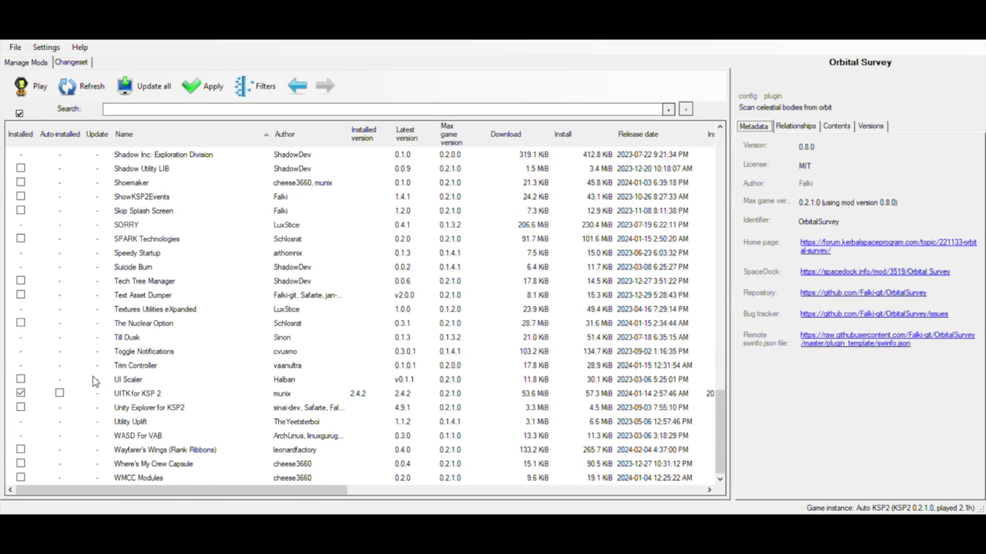
pyautogui.click(134, 342)
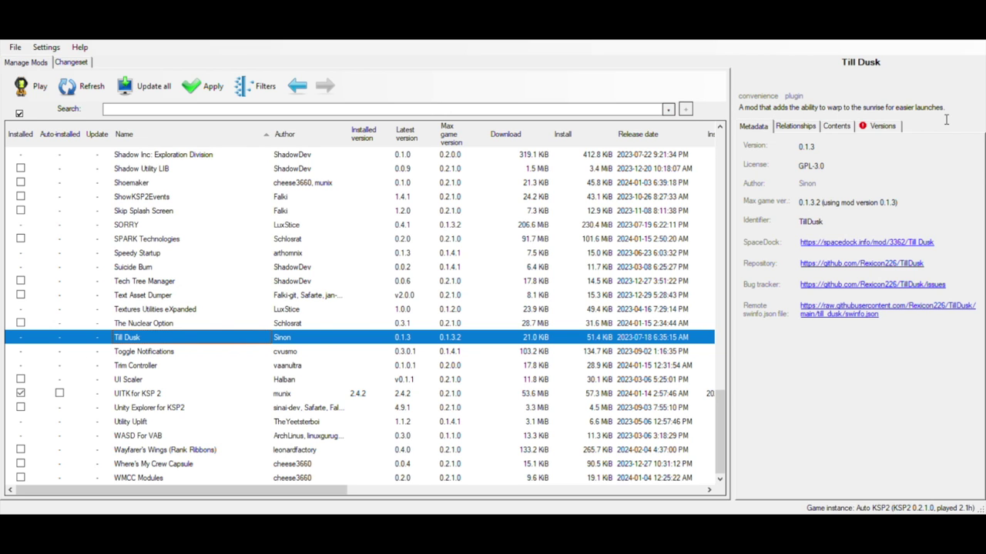
pyautogui.click(878, 128)
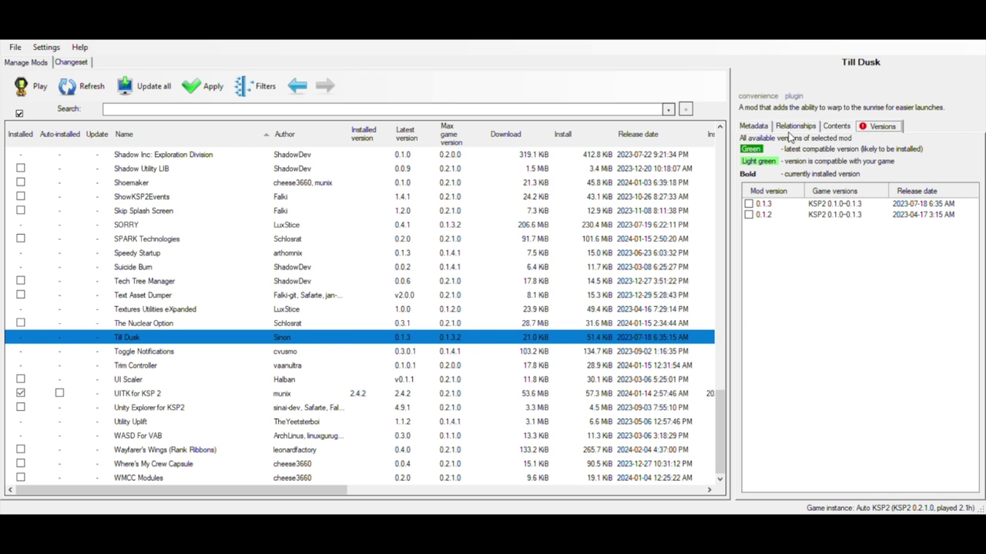
pyautogui.click(838, 128)
# Step: Expand Till Dusk's dependency tree under SpaceWarp and UITK for KSP 2, and return to its metadata
pyautogui.click(798, 127)
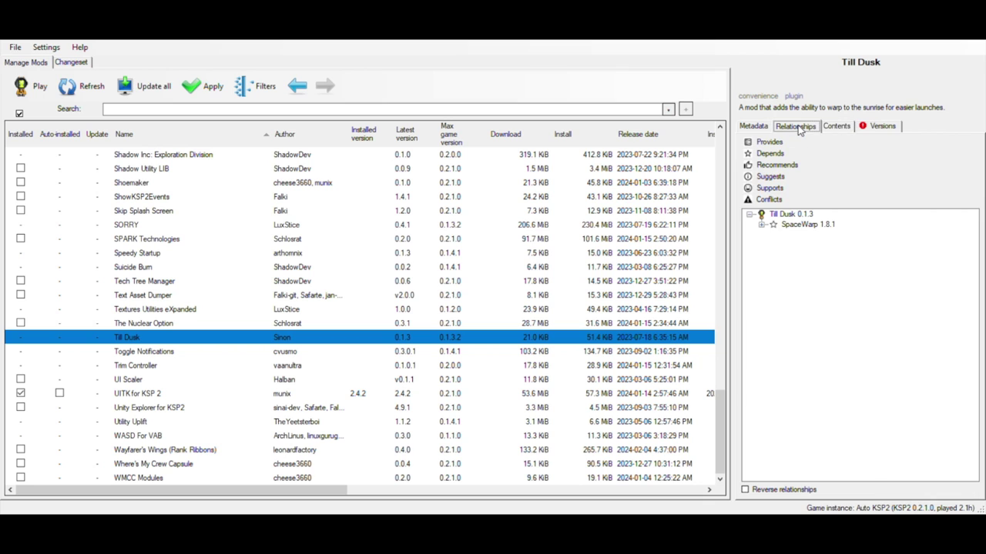
pyautogui.click(762, 225)
pyautogui.click(773, 245)
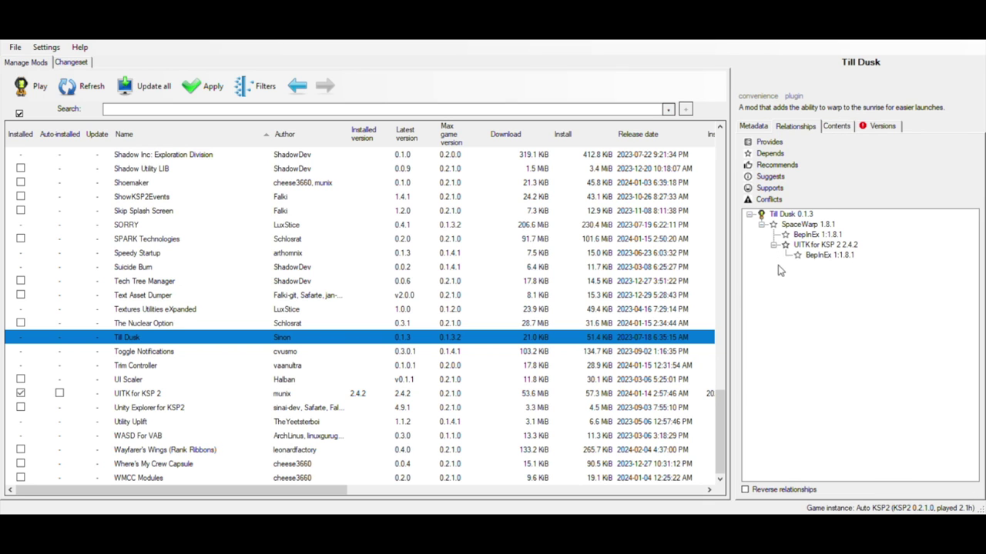
pyautogui.click(754, 127)
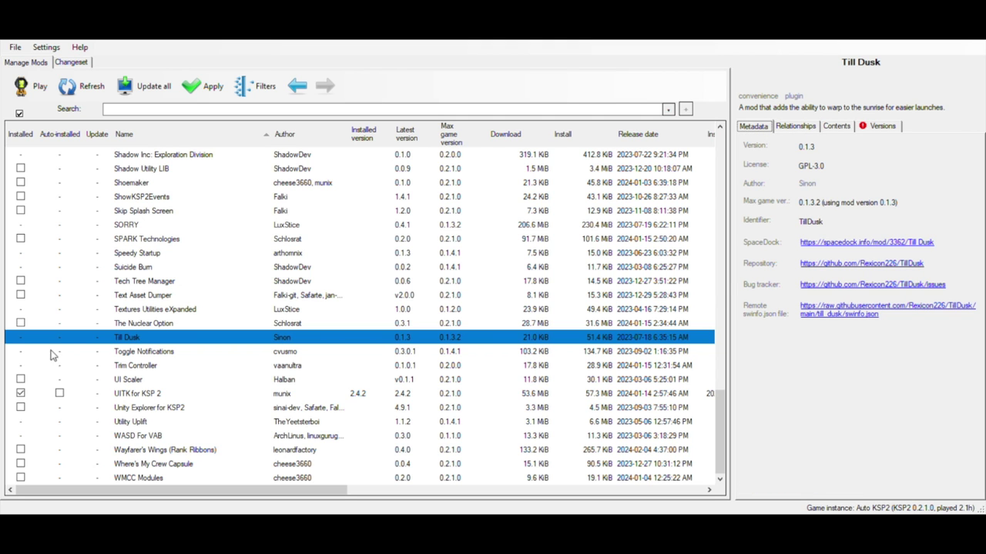
# Step: View the metadata of the Custom Flags mod marked AD and browse the rest of the mod list
pyautogui.scroll(20, 52, 355)
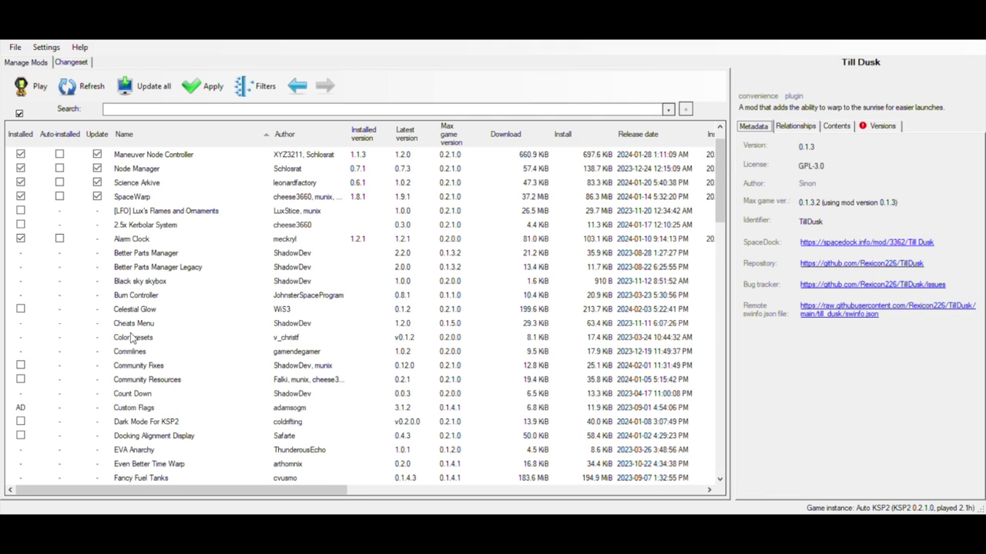
pyautogui.click(134, 409)
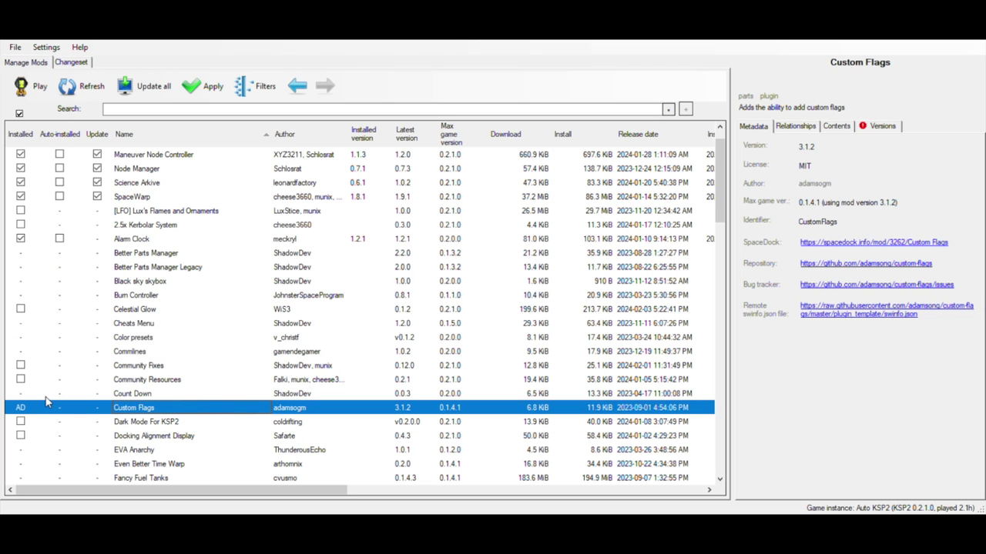
pyautogui.scroll(-10, 43, 409)
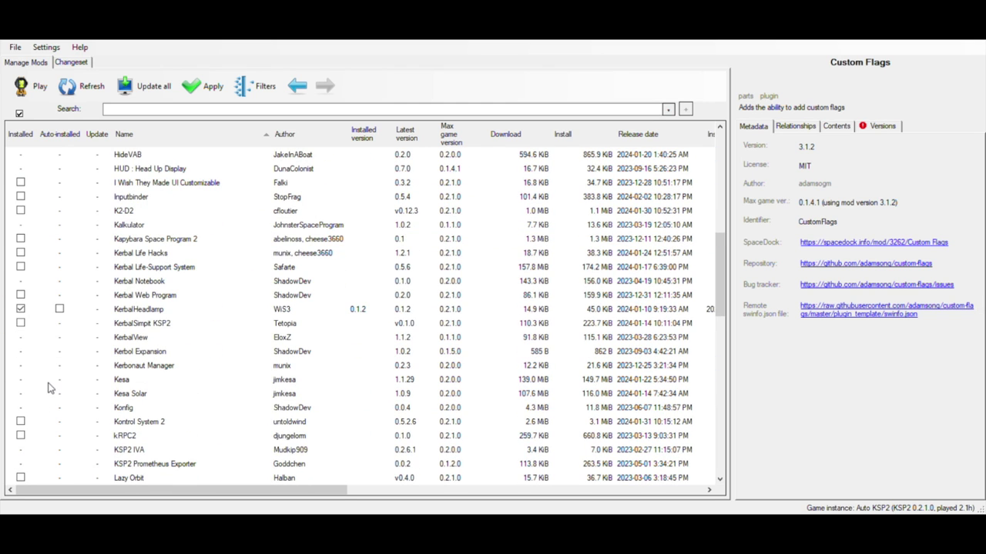
pyautogui.scroll(-3, 47, 387)
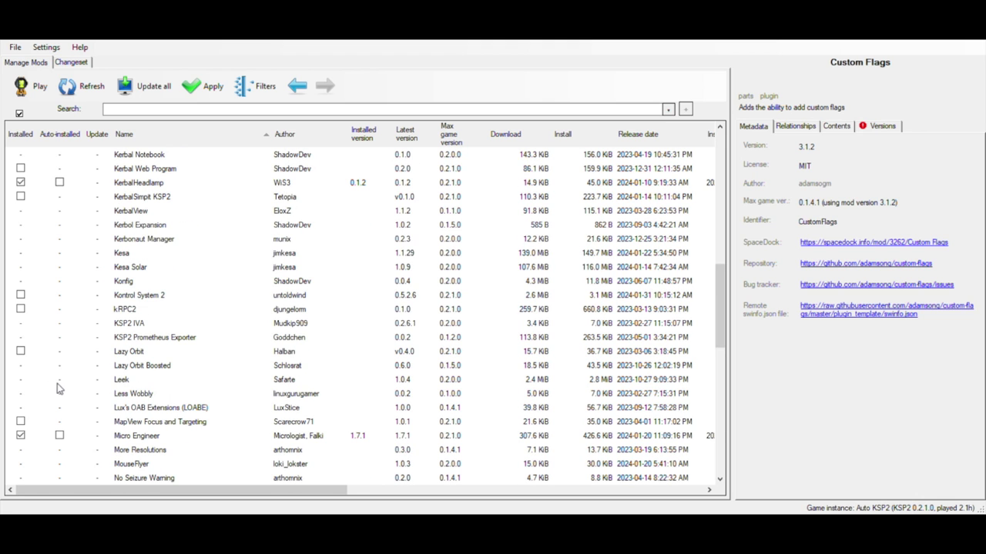
pyautogui.scroll(-12, 58, 389)
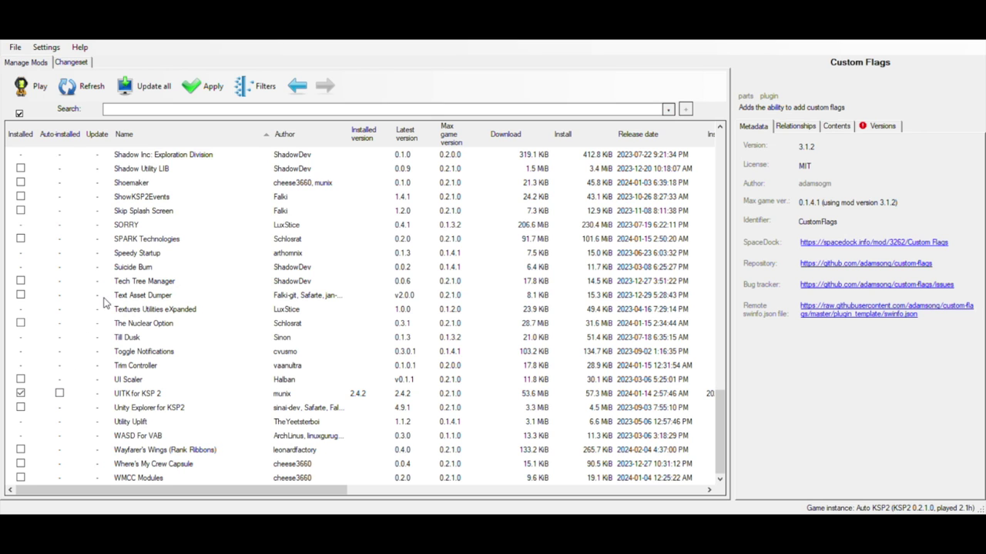
# Step: View the metadata of the SPARK Technologies, Shoemaker and P.A.I.G.E-B-Gone mods
pyautogui.click(141, 242)
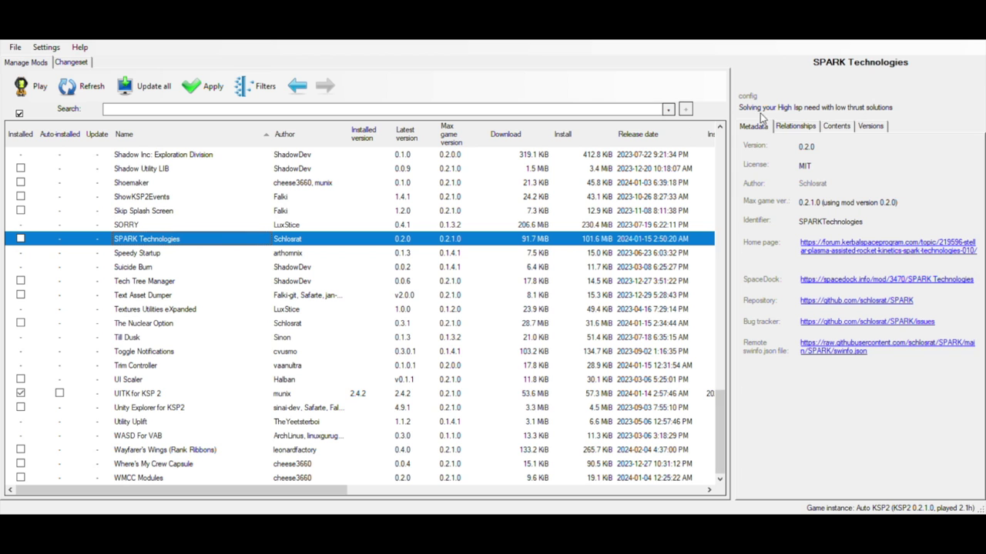
pyautogui.scroll(4, 141, 295)
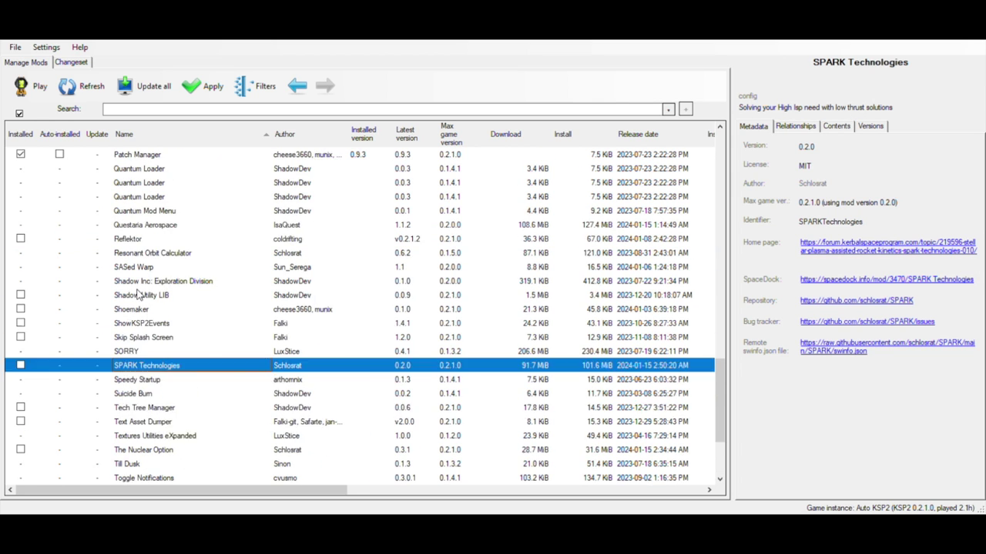
pyautogui.click(133, 352)
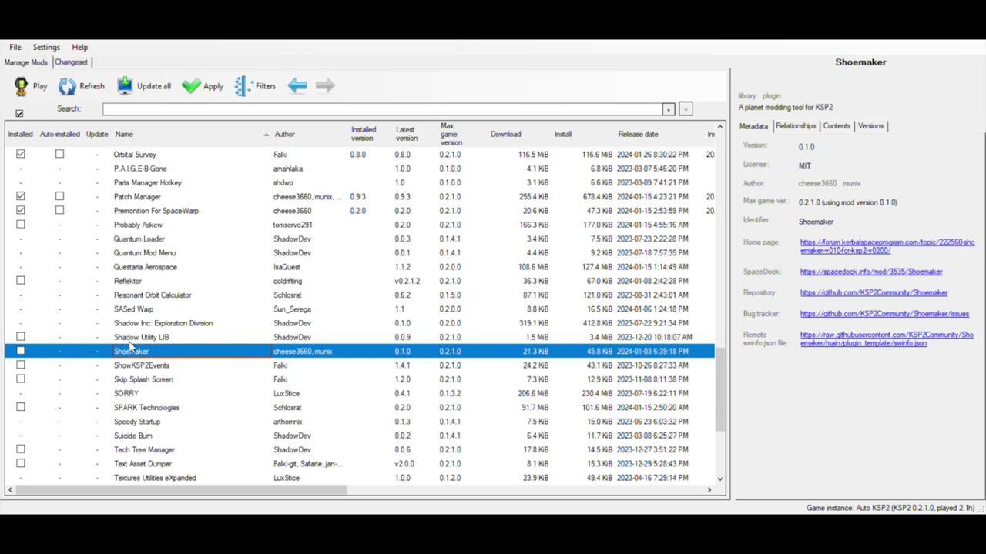
pyautogui.scroll(3, 131, 349)
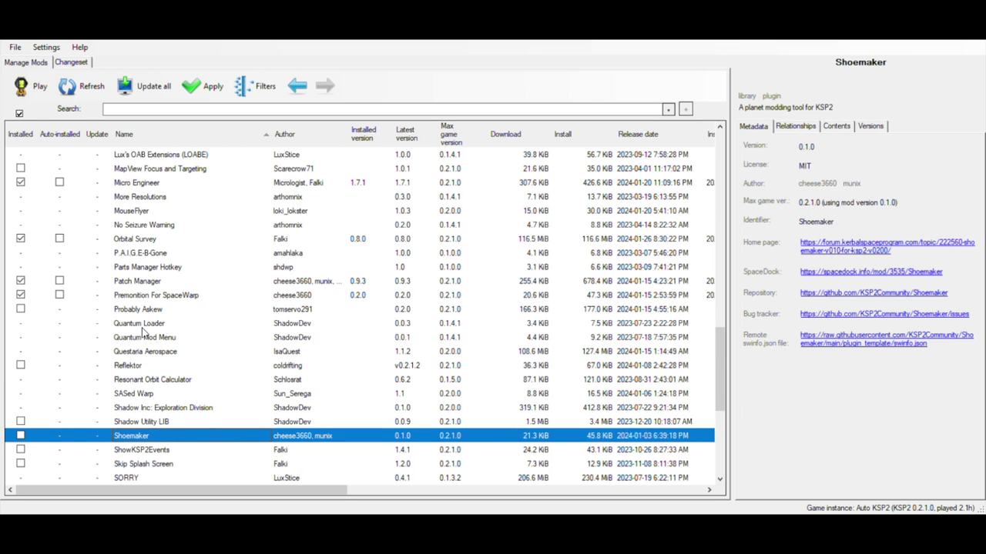
pyautogui.click(140, 298)
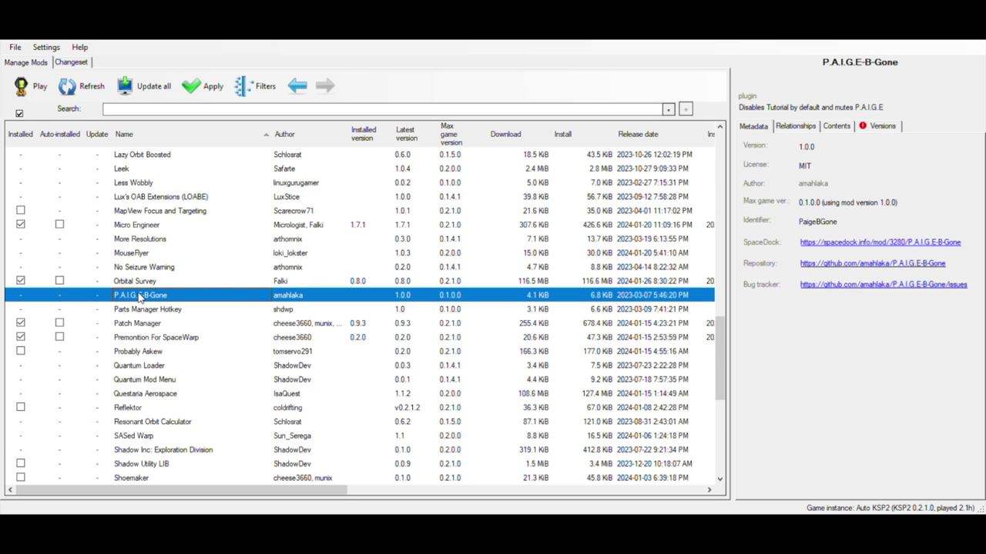
# Step: View the metadata of the MouseFlyer, More Resolutions and MapView Focus and Targeting mods
pyautogui.click(139, 257)
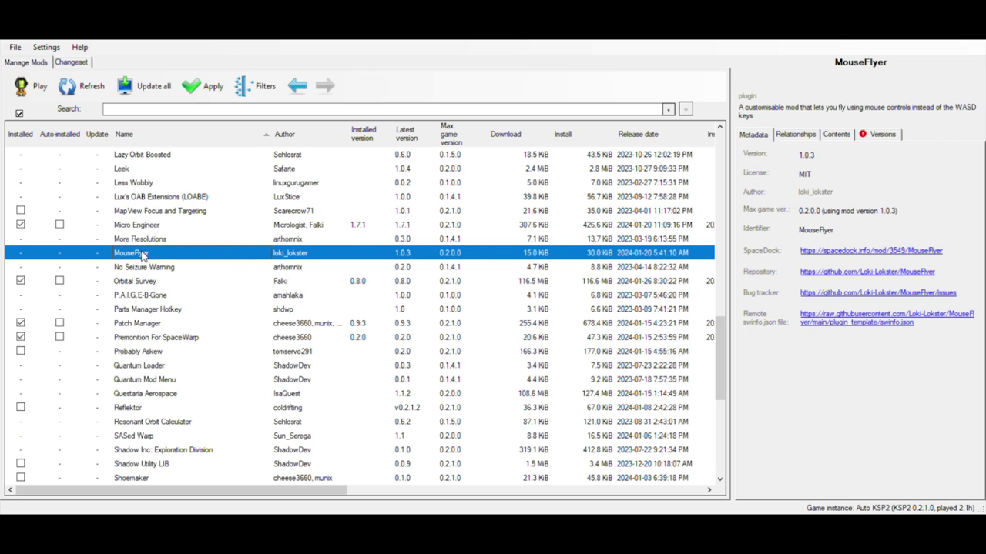
pyautogui.click(140, 240)
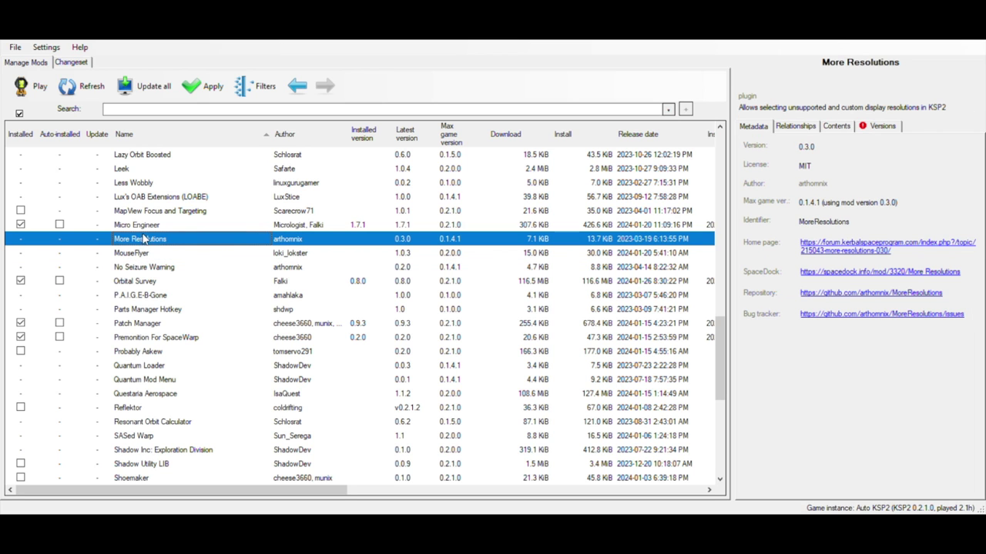
pyautogui.press('m')
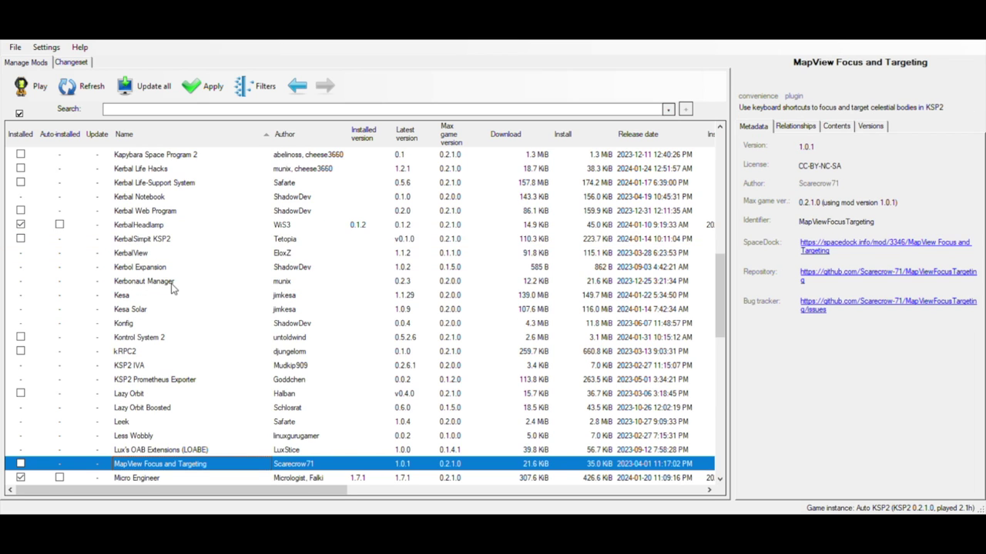
# Step: Compare the Kontrol System 2 and kRPC2 mods, and expand Kontrol System 2's dependency tree under SpaceWarp and UITK for KSP 2
pyautogui.click(155, 341)
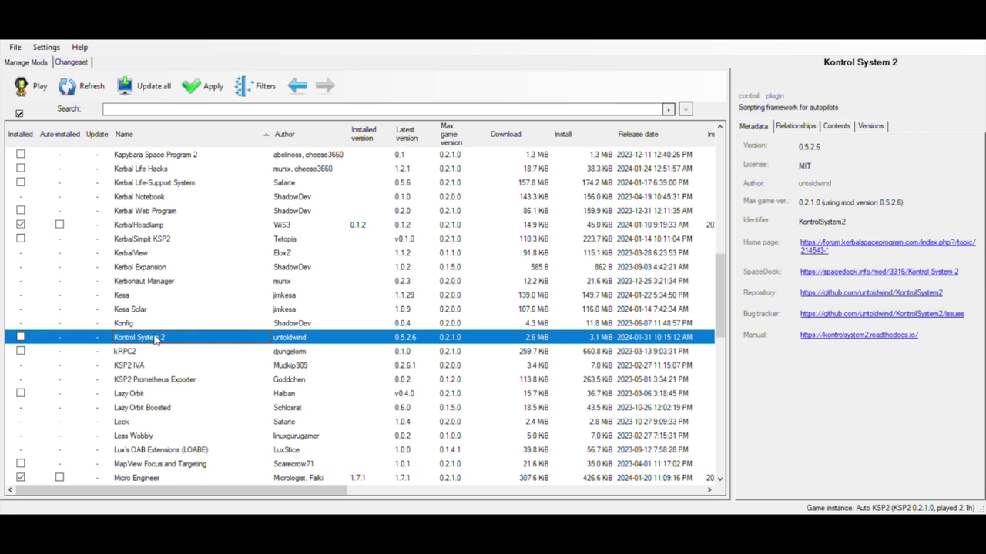
pyautogui.click(142, 353)
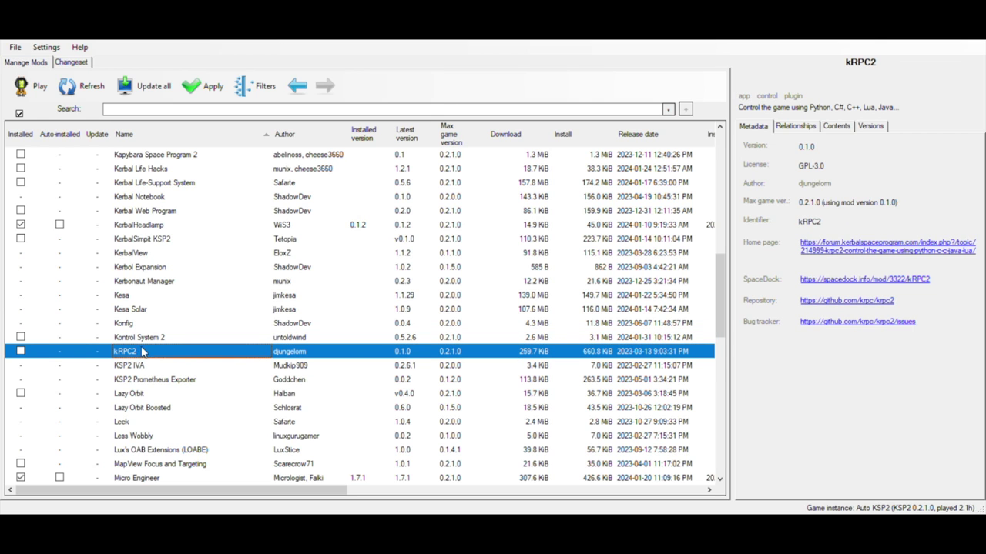
pyautogui.click(146, 339)
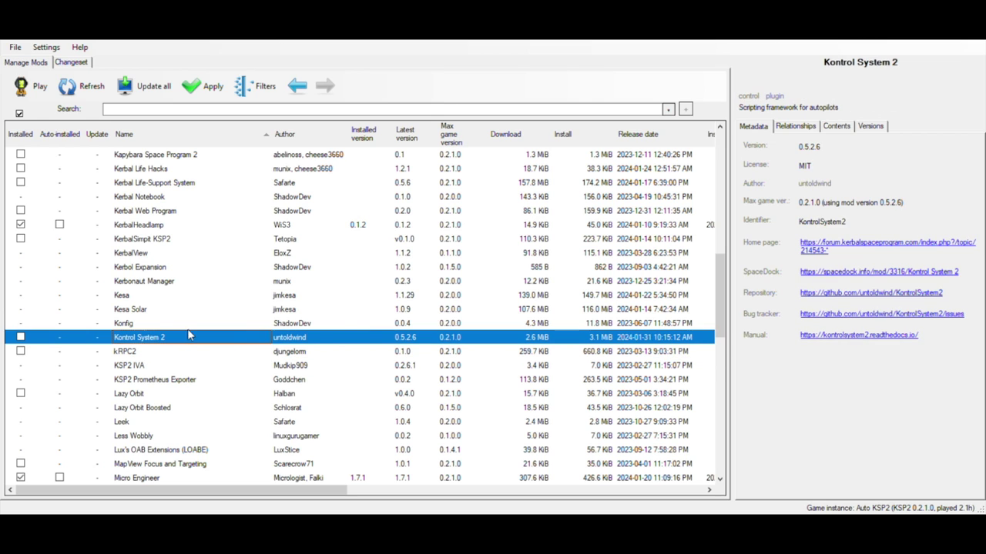
pyautogui.click(801, 126)
pyautogui.click(761, 225)
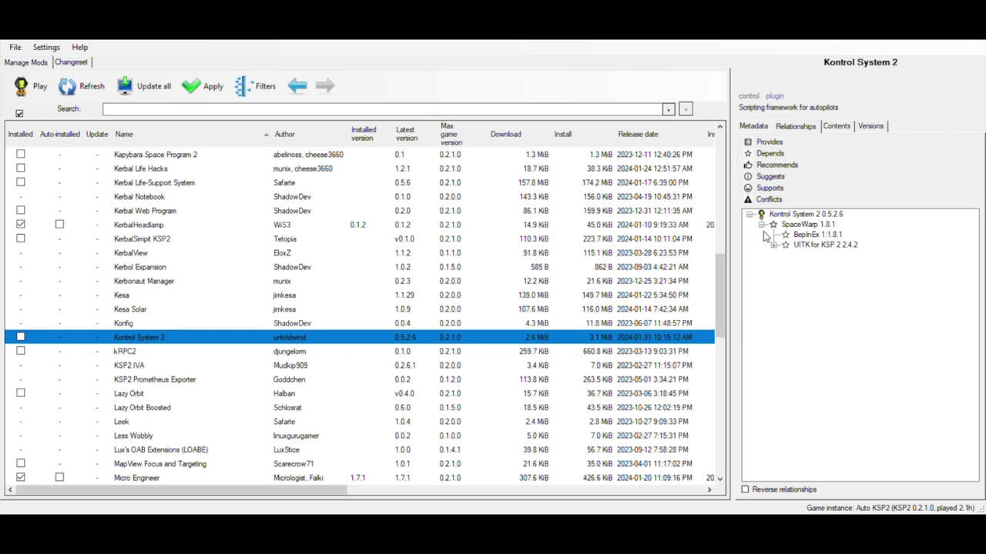
pyautogui.click(773, 245)
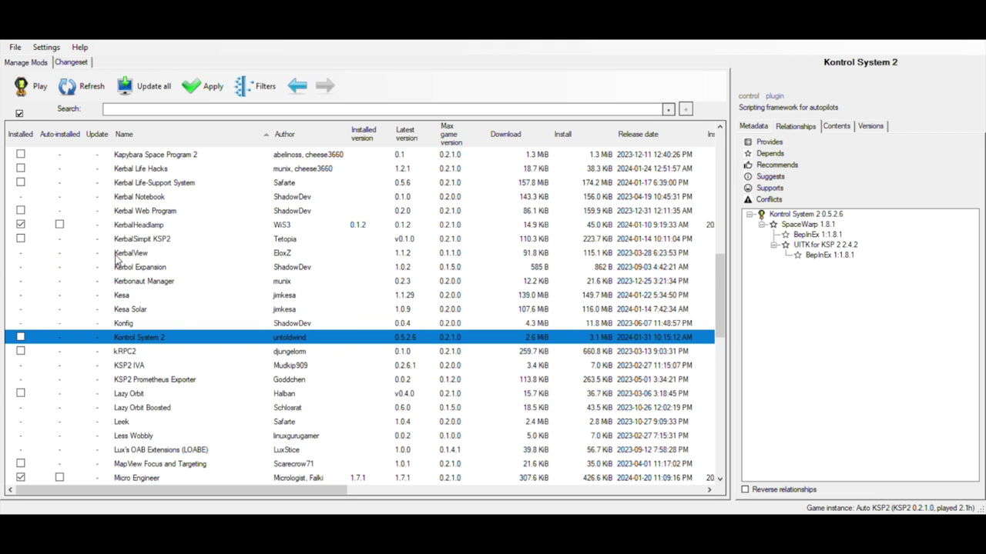
# Step: View the relationships of the Less Wobbly mod and of Flight Plan near the start of the mod list
pyautogui.press('p')
pyautogui.press('r')
pyautogui.click(157, 268)
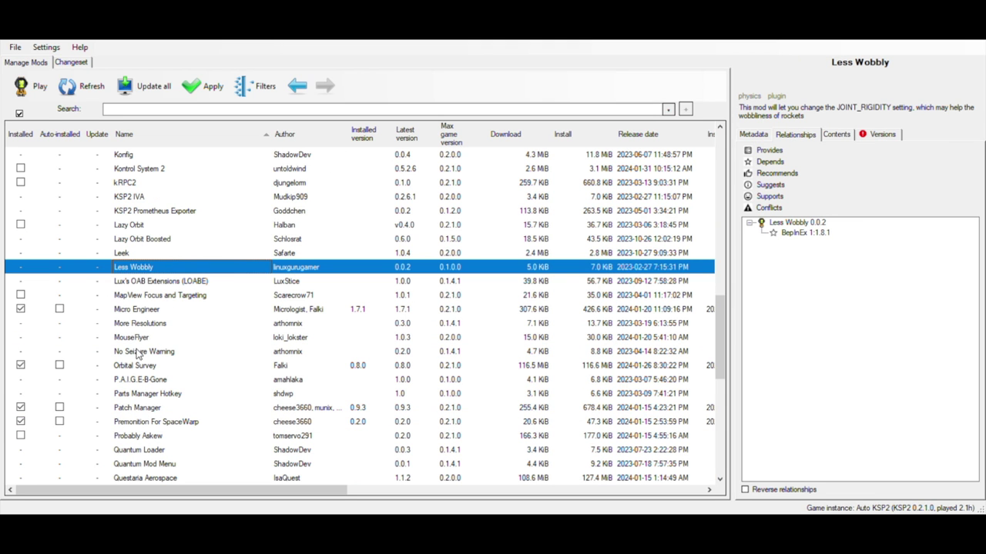
pyautogui.scroll(12, 140, 362)
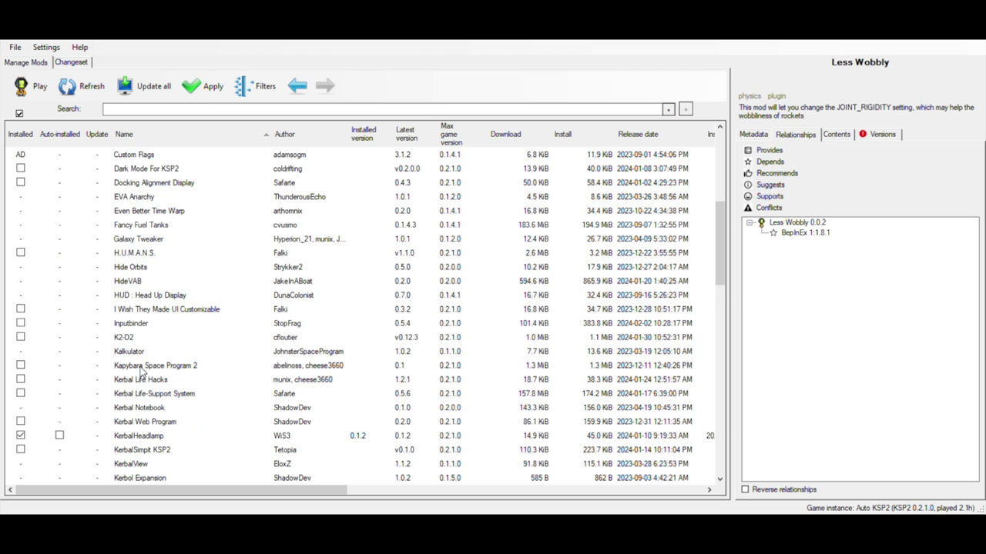
pyautogui.scroll(5, 150, 377)
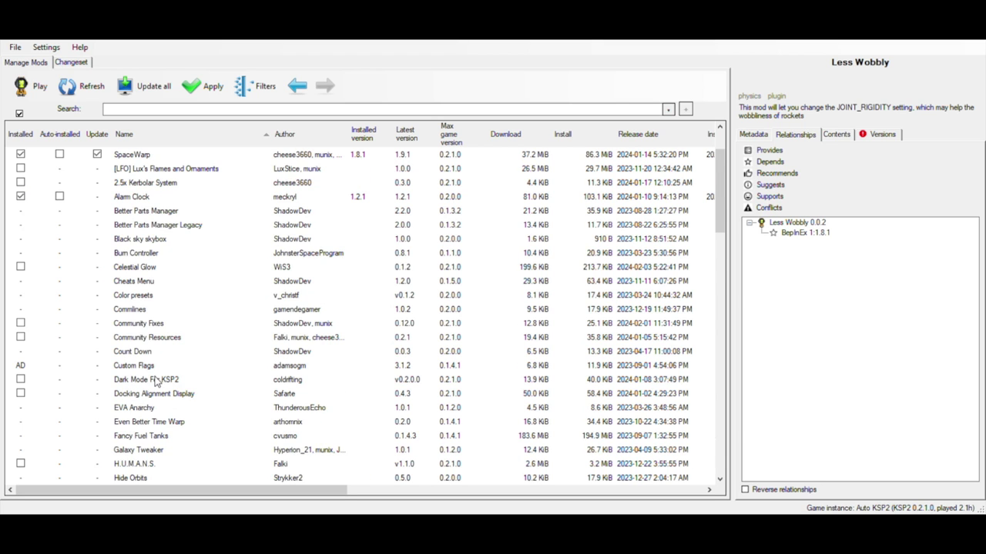
pyautogui.scroll(2, 157, 377)
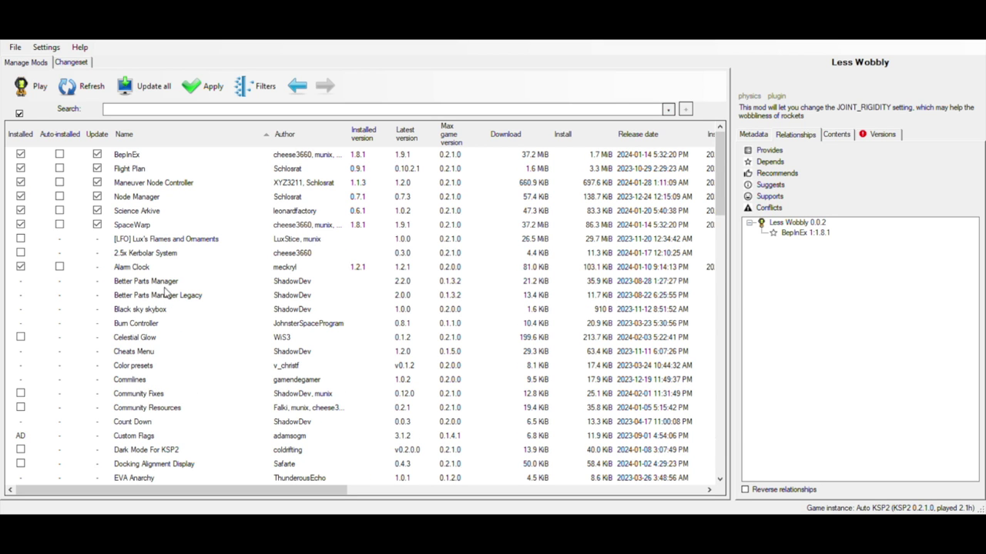
pyautogui.click(114, 169)
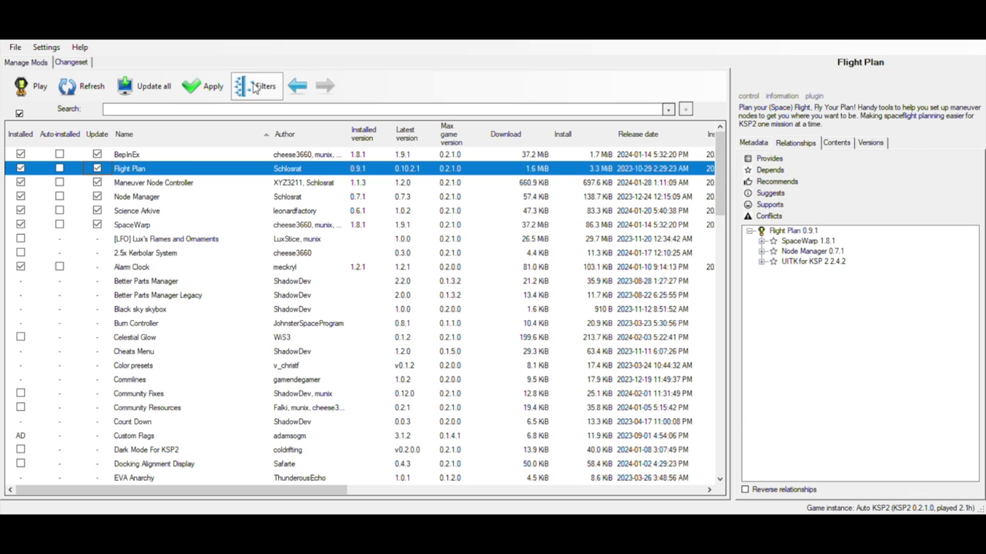
# Step: Filter the mod list with the search is:compatible and browse the compatible mods
pyautogui.click(277, 110)
pyautogui.write('is:compatible')
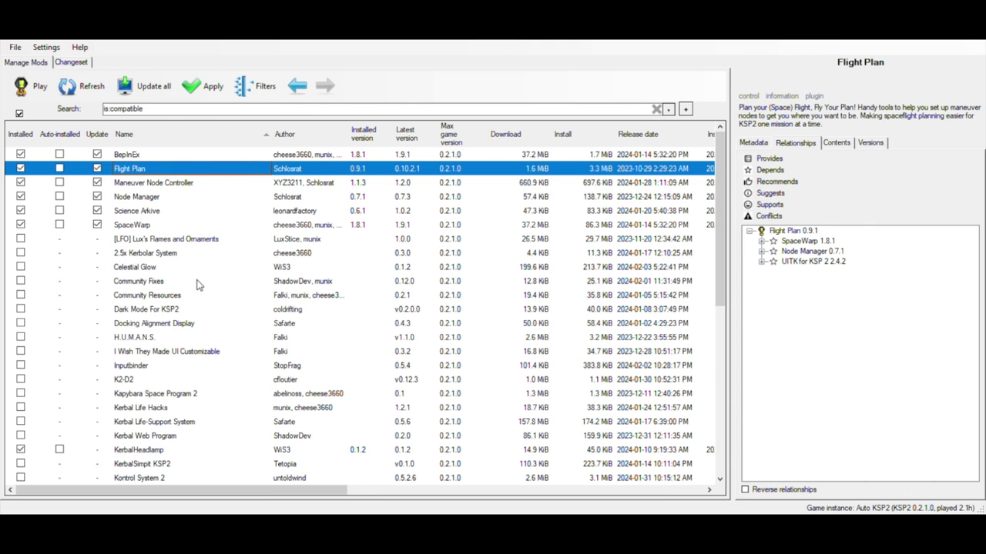
pyautogui.scroll(-8, 197, 286)
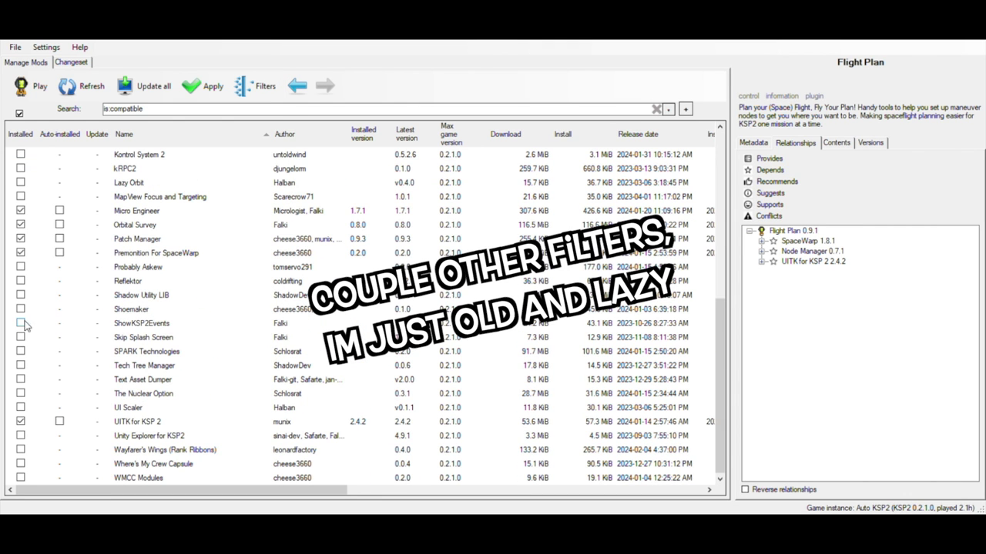
pyautogui.scroll(8, 157, 302)
pyautogui.scroll(-8, 156, 302)
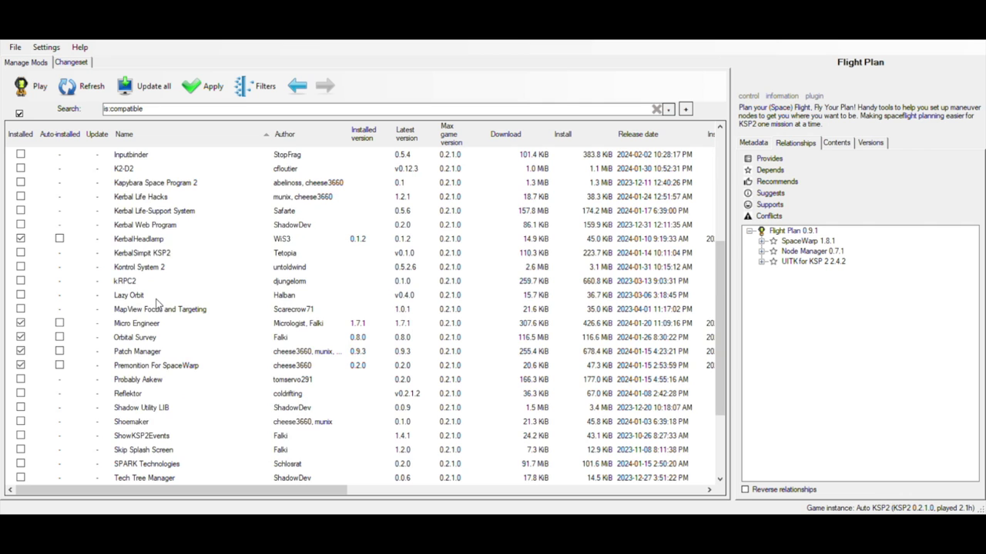
pyautogui.scroll(8, 157, 302)
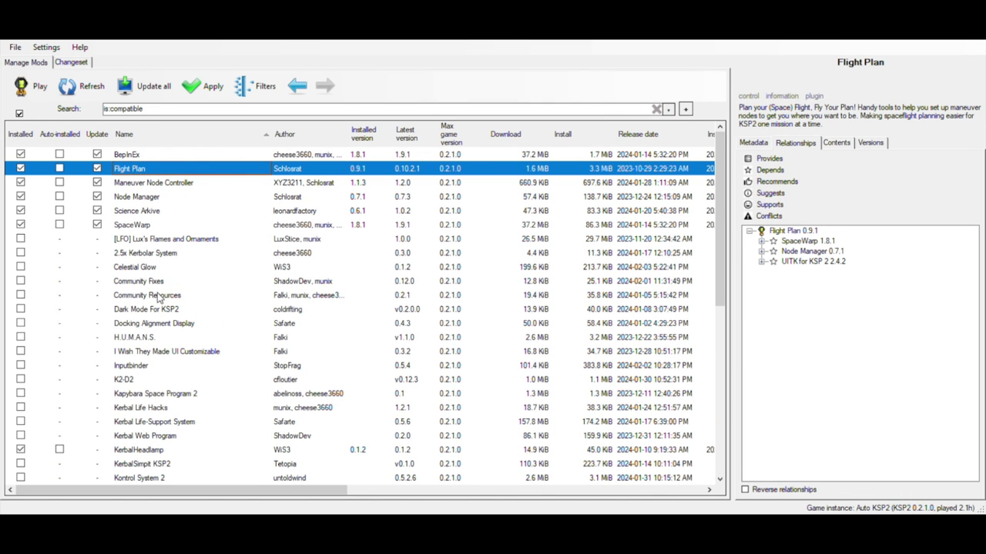
# Step: Review the changeset of pending mod updates, from BepInEx to SpaceWarp, and apply it
pyautogui.click(206, 88)
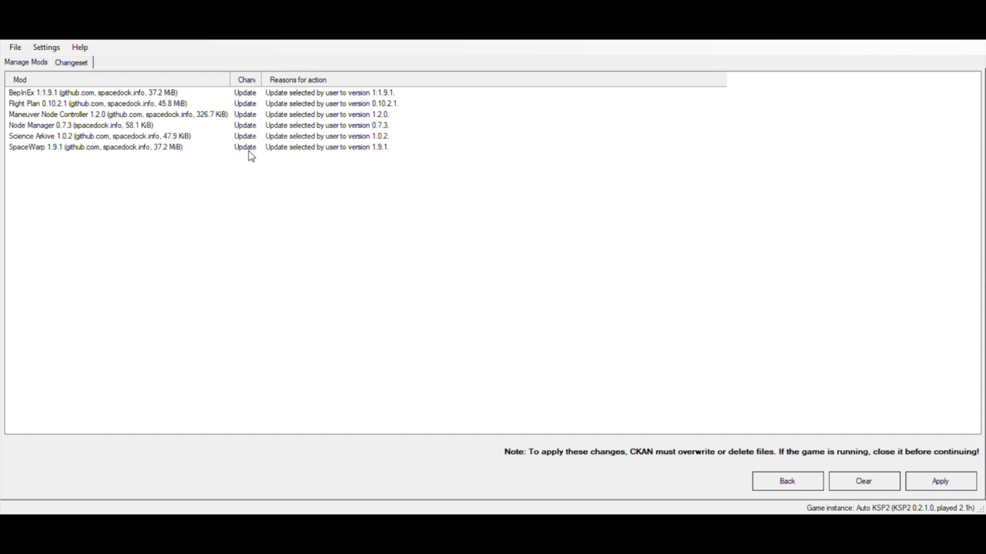
pyautogui.click(939, 482)
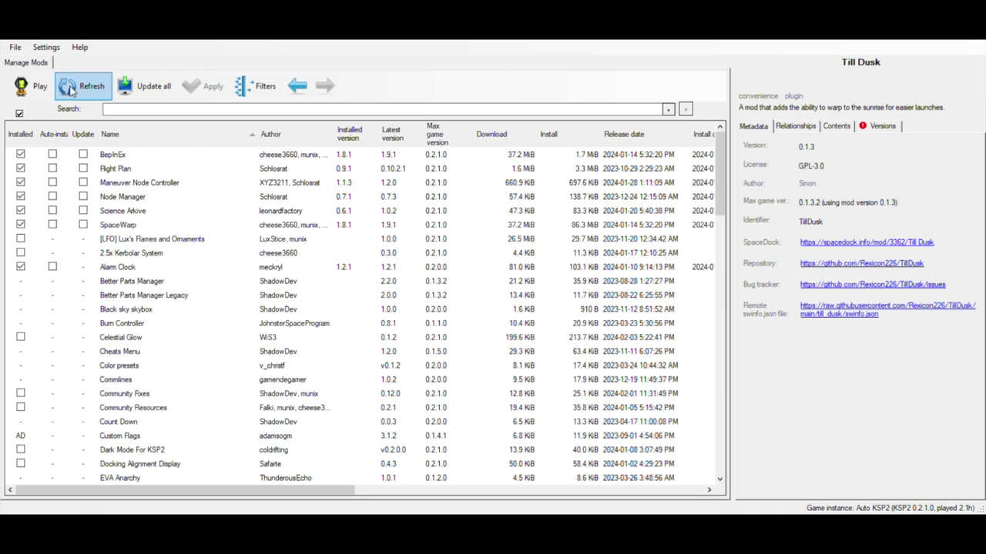
# Step: Refresh the mod list and widen the Auto-installed column
pyautogui.click(72, 90)
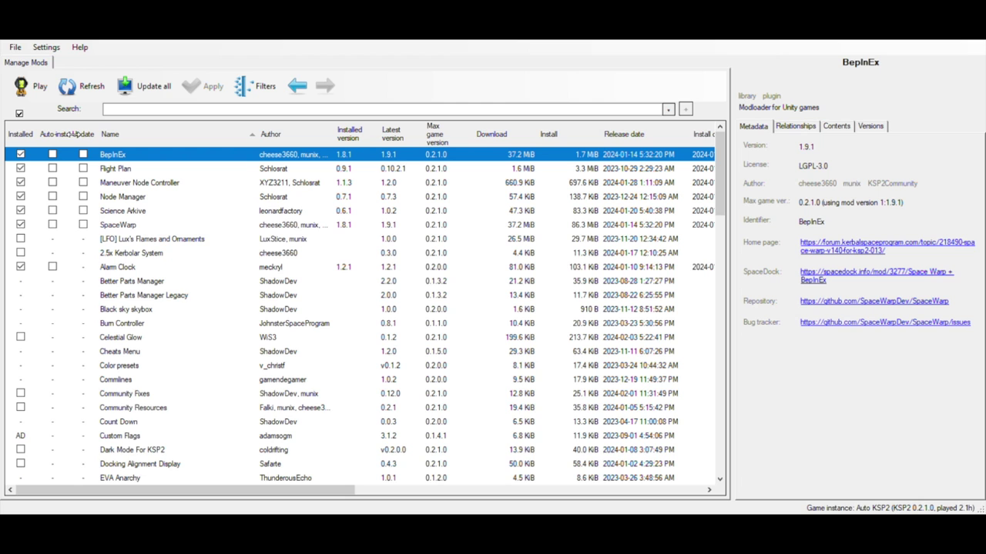
pyautogui.moveTo(69, 134); pyautogui.dragTo(84, 135)
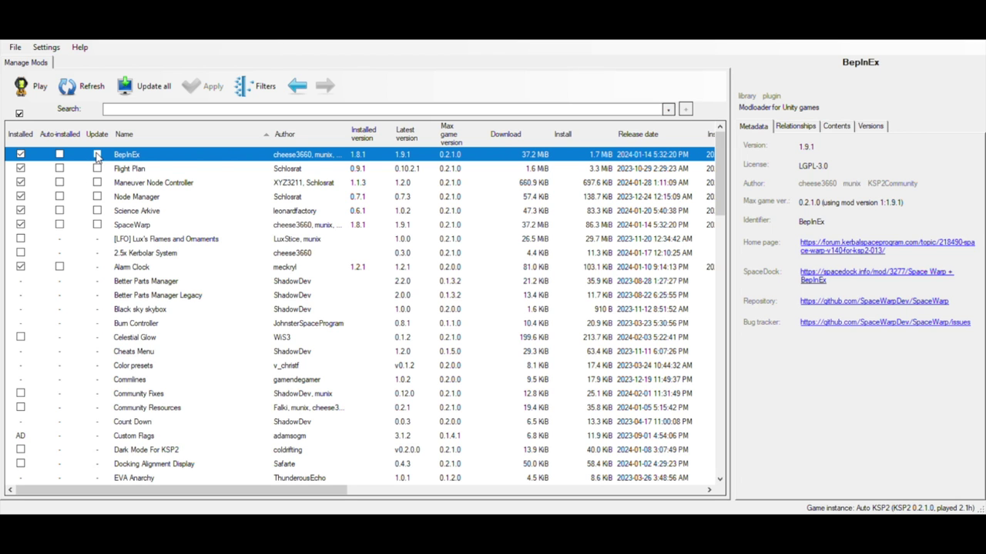
# Step: Mark BepInEx, Flight Plan, Maneuver Node Controller and Node Manager individually for update
pyautogui.click(97, 155)
pyautogui.click(97, 169)
pyautogui.click(97, 182)
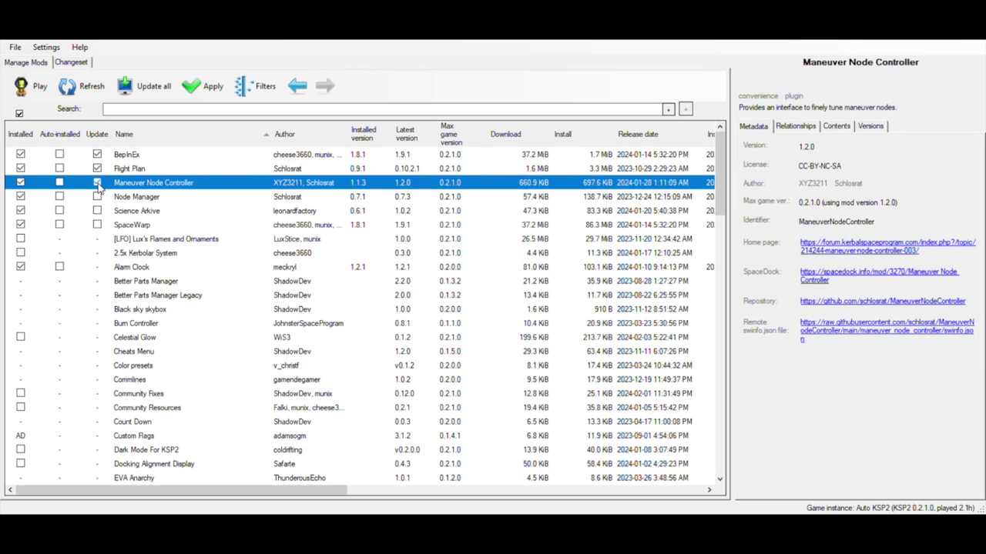
pyautogui.click(98, 198)
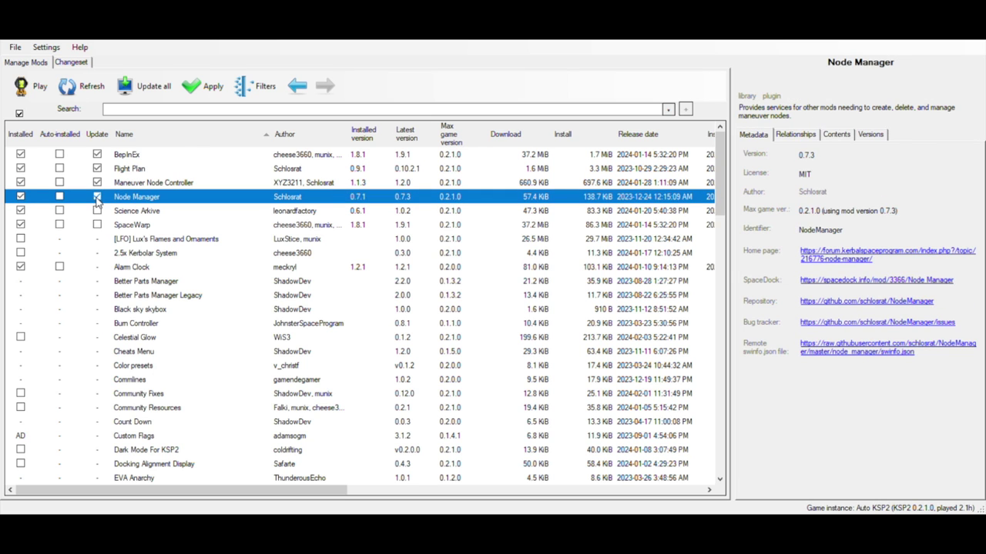
# Step: Clear the individual update marks from the mods
pyautogui.click(97, 183)
pyautogui.click(97, 168)
pyautogui.click(97, 154)
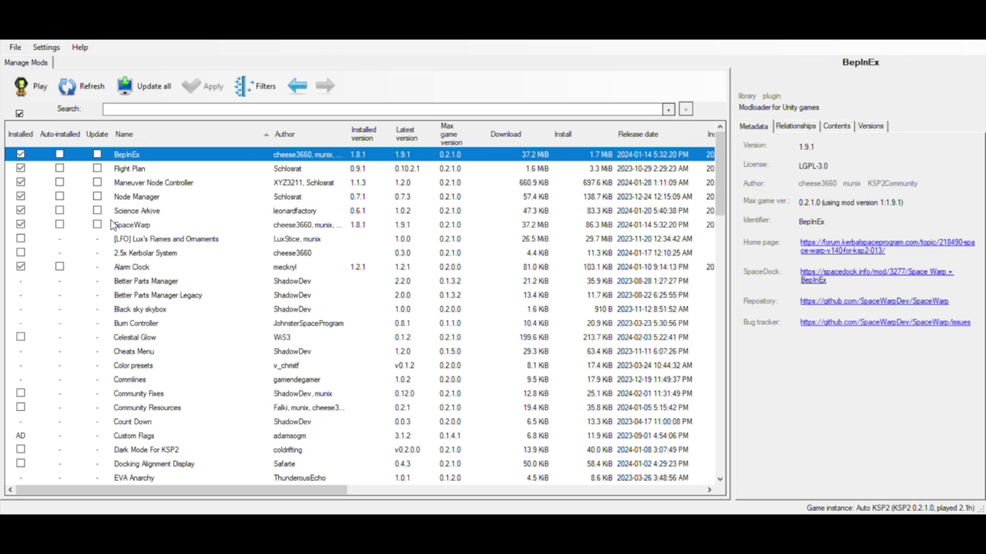
# Step: Mark all mods with available updates at once and look through the whole mod list
pyautogui.click(137, 88)
pyautogui.scroll(-2, 152, 277)
pyautogui.scroll(-20, 152, 277)
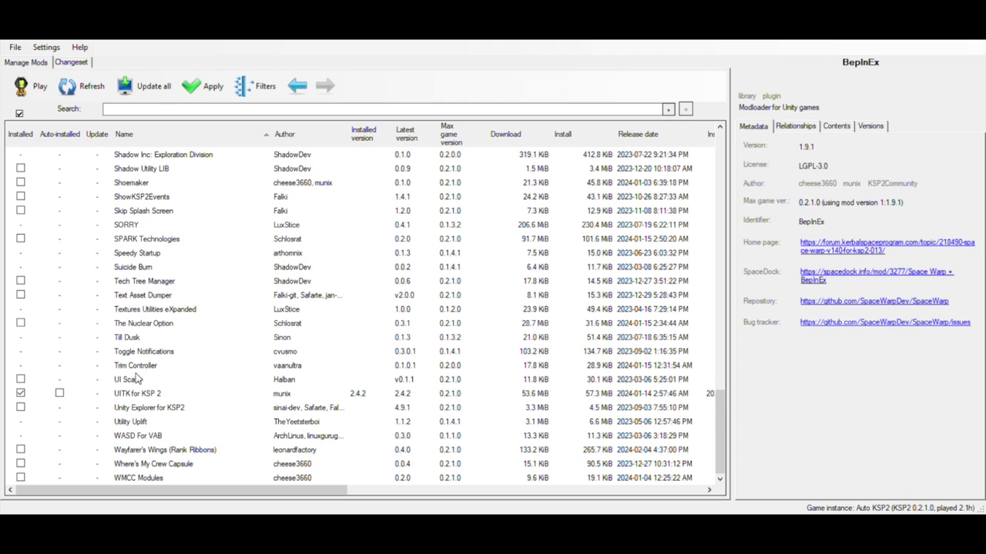
pyautogui.scroll(20, 132, 358)
pyautogui.scroll(1, 132, 351)
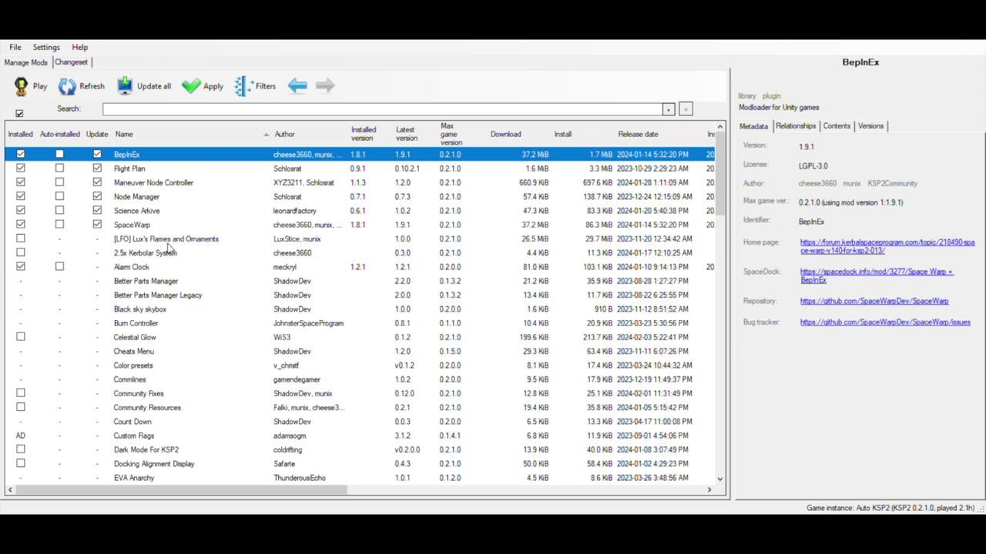
# Step: Find the installed Orbital Survey mod in the list and view its relationships
pyautogui.scroll(-15, 169, 247)
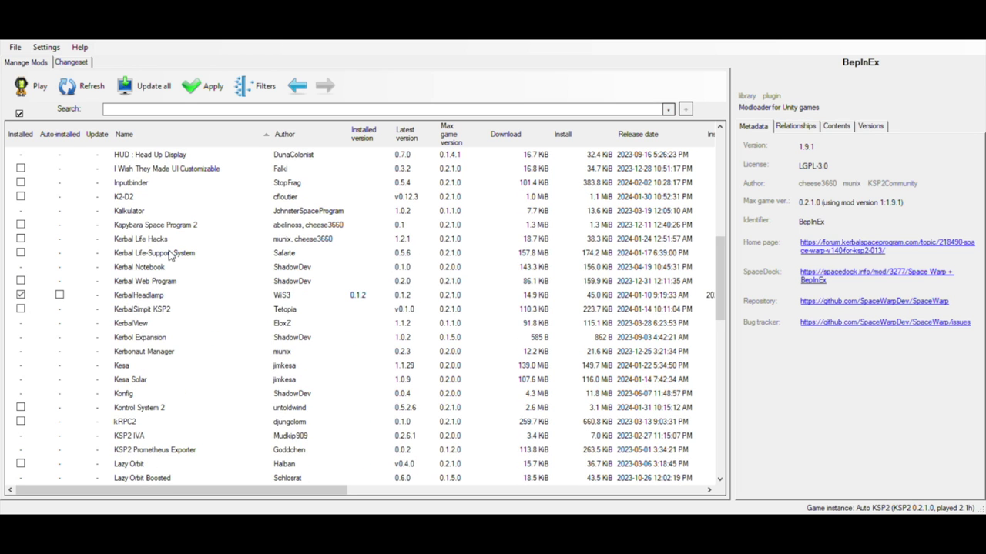
pyautogui.scroll(-6, 169, 252)
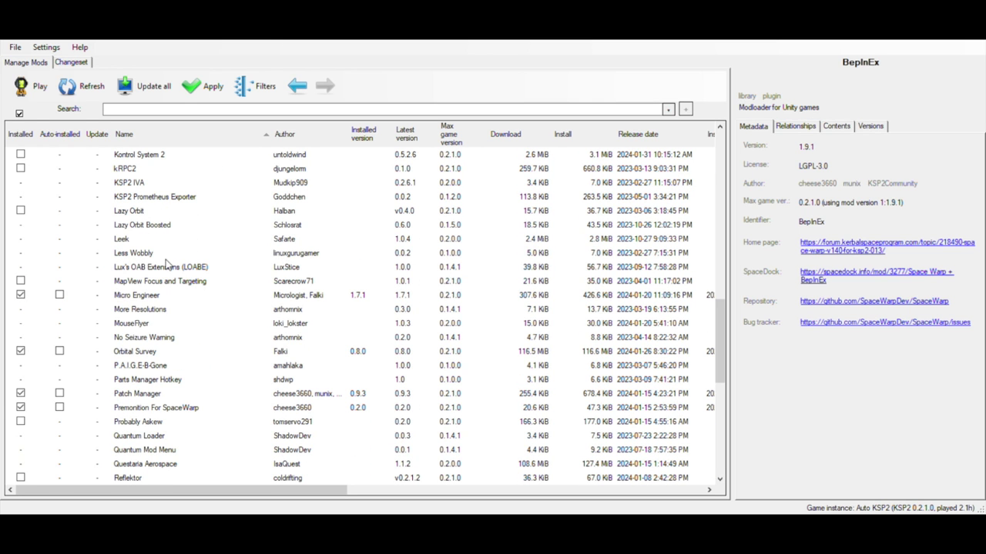
pyautogui.click(138, 355)
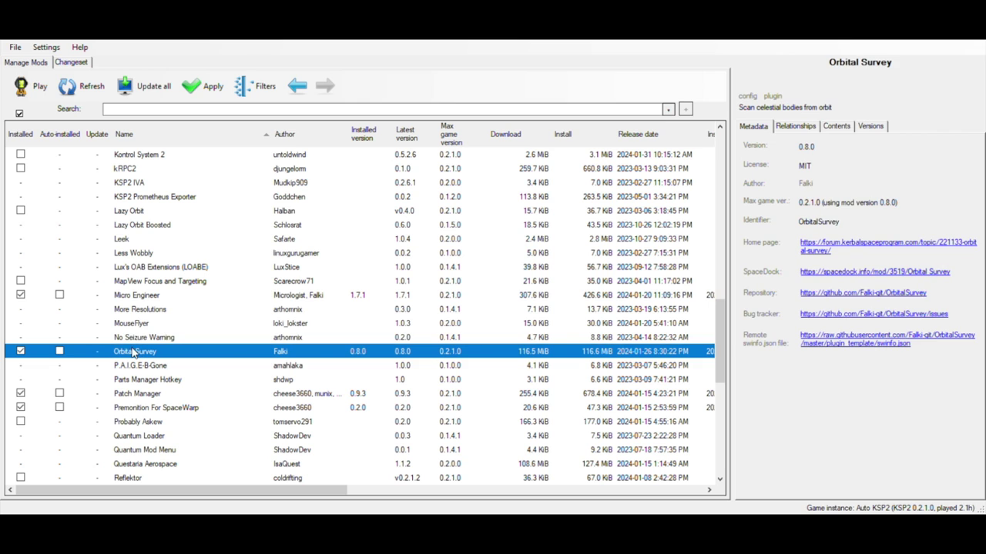
pyautogui.click(796, 127)
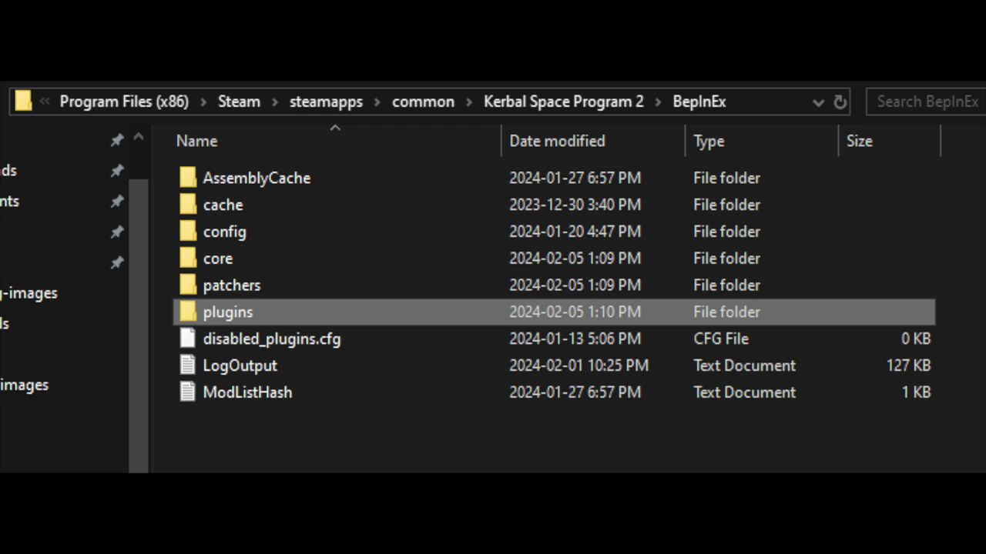
# Step: Open the plugins folder inside the Kerbal Space Program 2 BepInEx directory
pyautogui.press('Return')
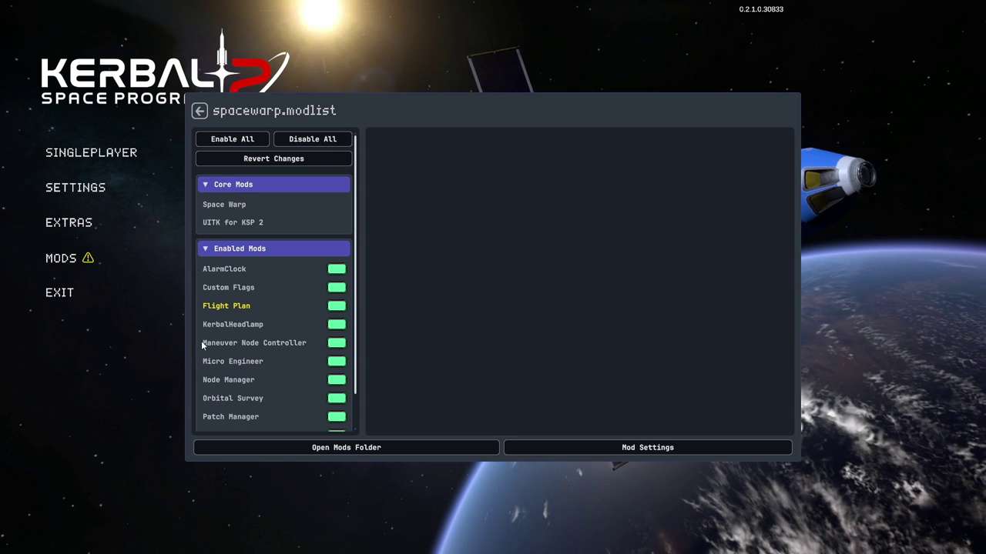
# Step: Switch to Kerbal Space Program 2 and view the Flight Plan mod's details in the Space Warp mod list
pyautogui.click(214, 306)
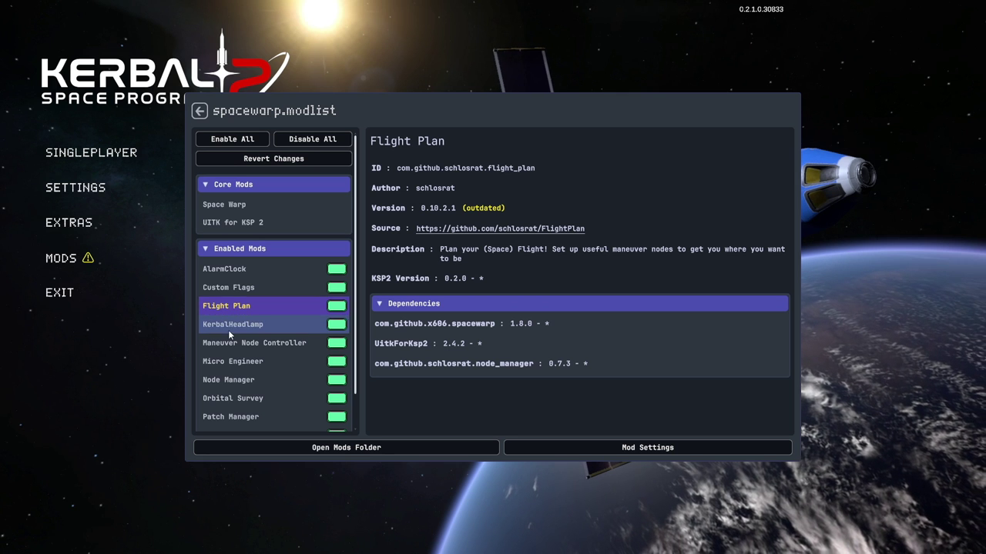
pyautogui.scroll(-1, 228, 330)
pyautogui.scroll(1, 230, 339)
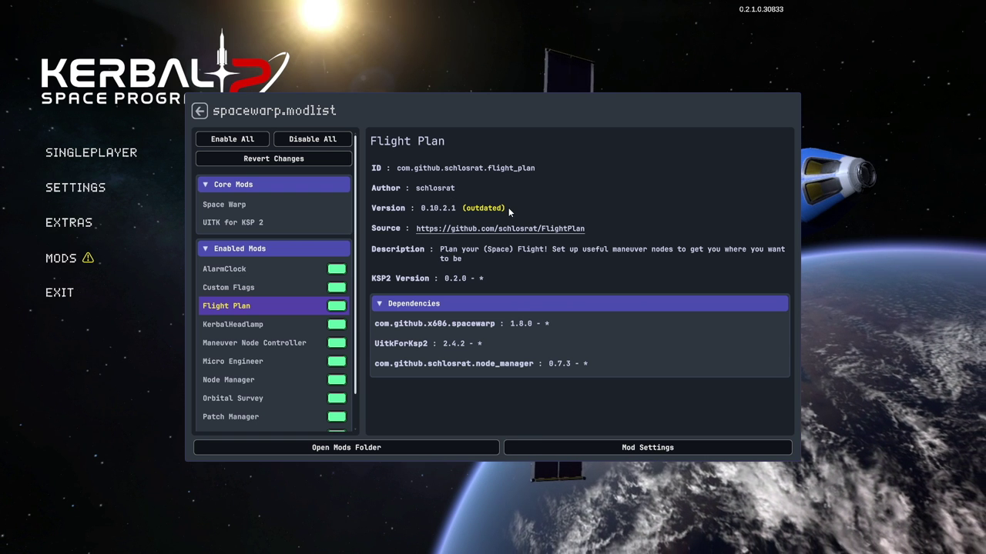
# Step: Disable the AlarmClock mod in the enabled mods and enable it again
pyautogui.click(336, 269)
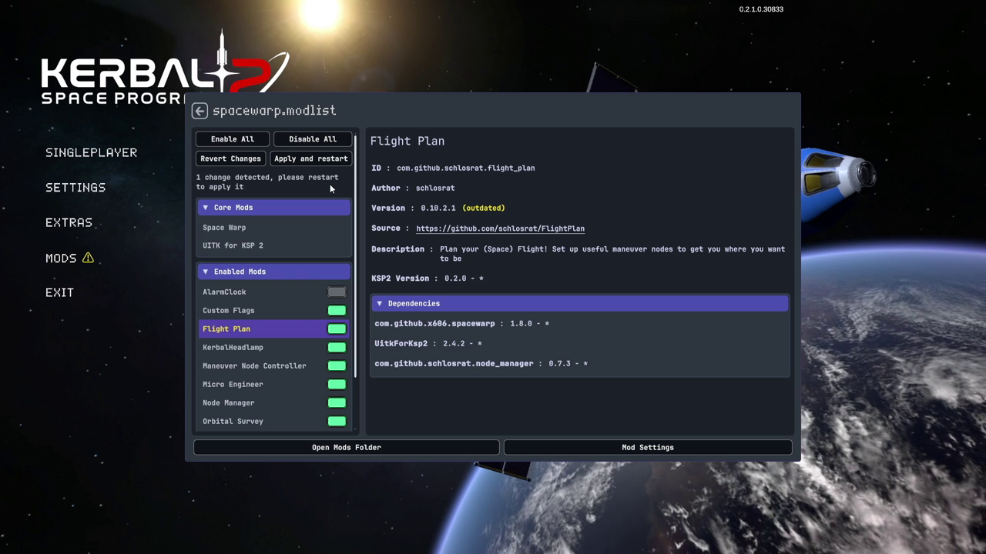
pyautogui.click(336, 292)
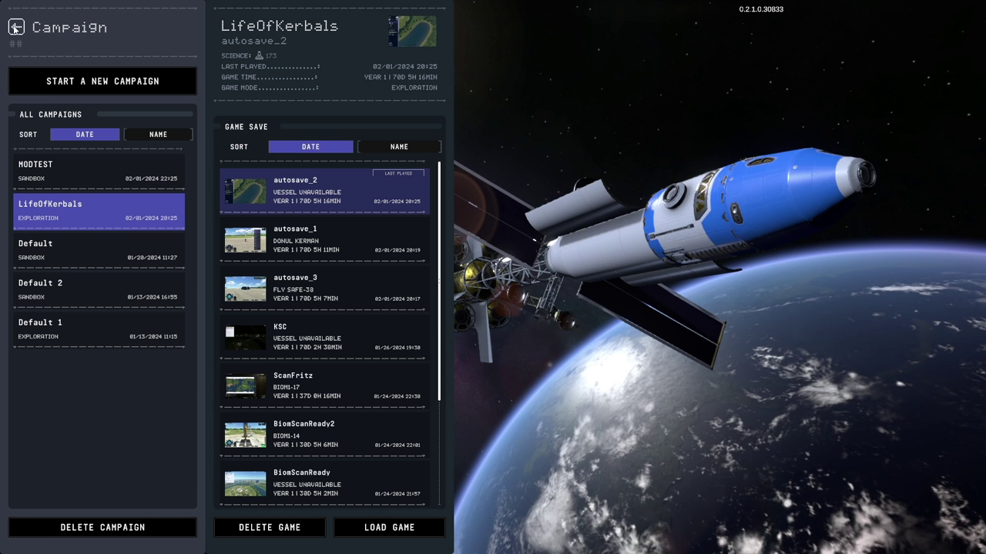
# Step: Bring up the Space Warp mod list over the campaign save selection
pyautogui.hotkey('alt', 'm')
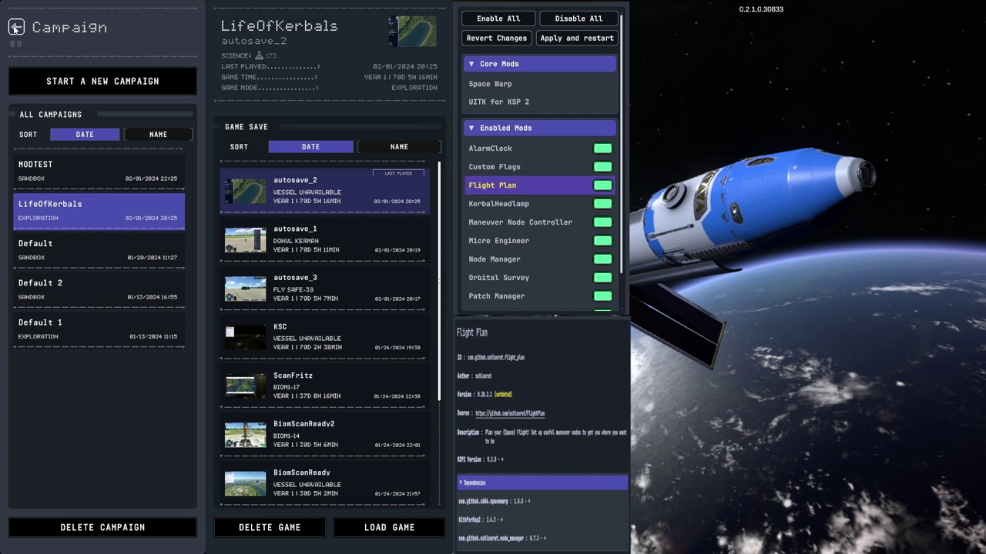